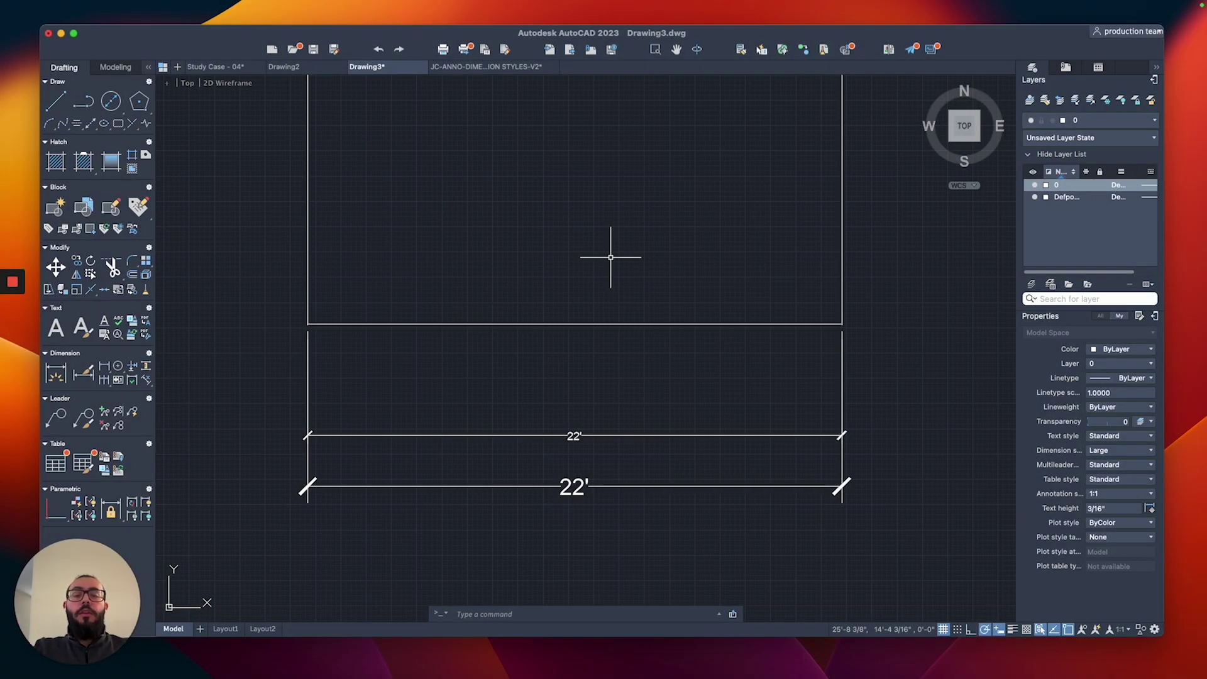
# Window-select the entire dimension-styles legend in the JC-ANNO-DIMENSION STYLES-V2 drawing.
pyautogui.scroll(-6, 611, 257)
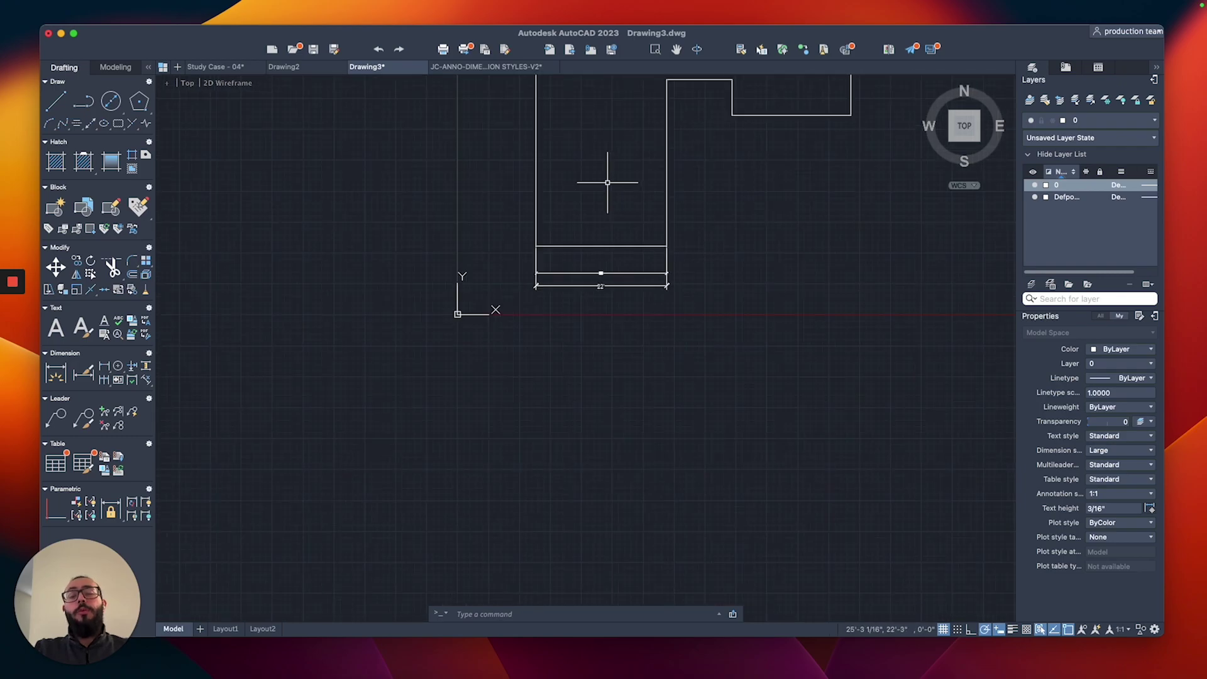
pyautogui.moveTo(609, 184)
pyautogui.mouseDown(button='middle')
pyautogui.moveTo(577, 288)
pyautogui.moveTo(585, 377)
pyautogui.mouseUp(button='middle')
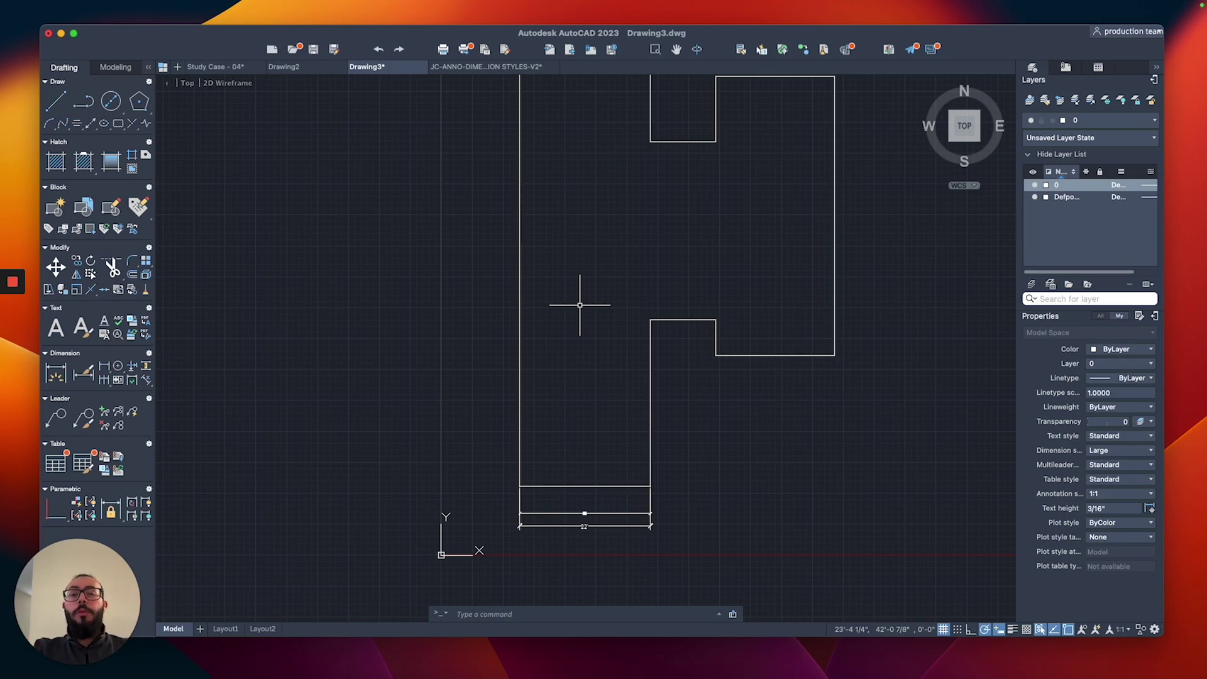
pyautogui.moveTo(580, 305); pyautogui.dragTo(588, 351, button='middle')
pyautogui.moveTo(588, 412); pyautogui.dragTo(599, 352, button='middle')
pyautogui.moveTo(623, 264); pyautogui.dragTo(617, 308, button='middle')
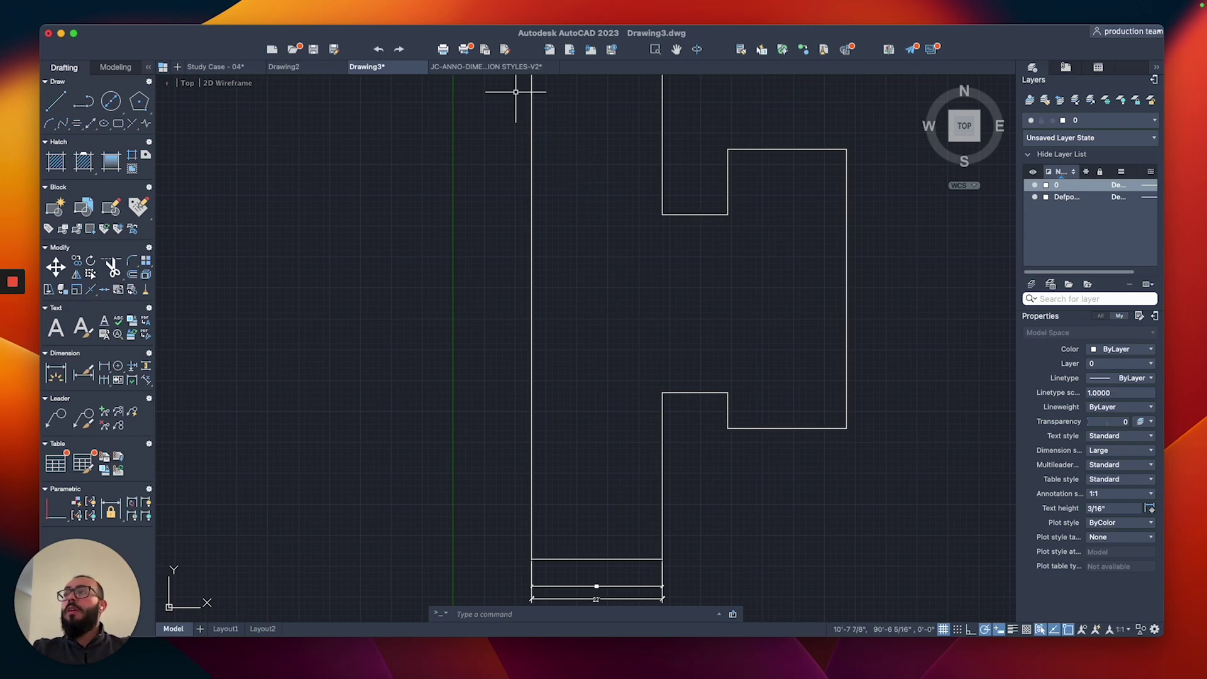
pyautogui.click(509, 66)
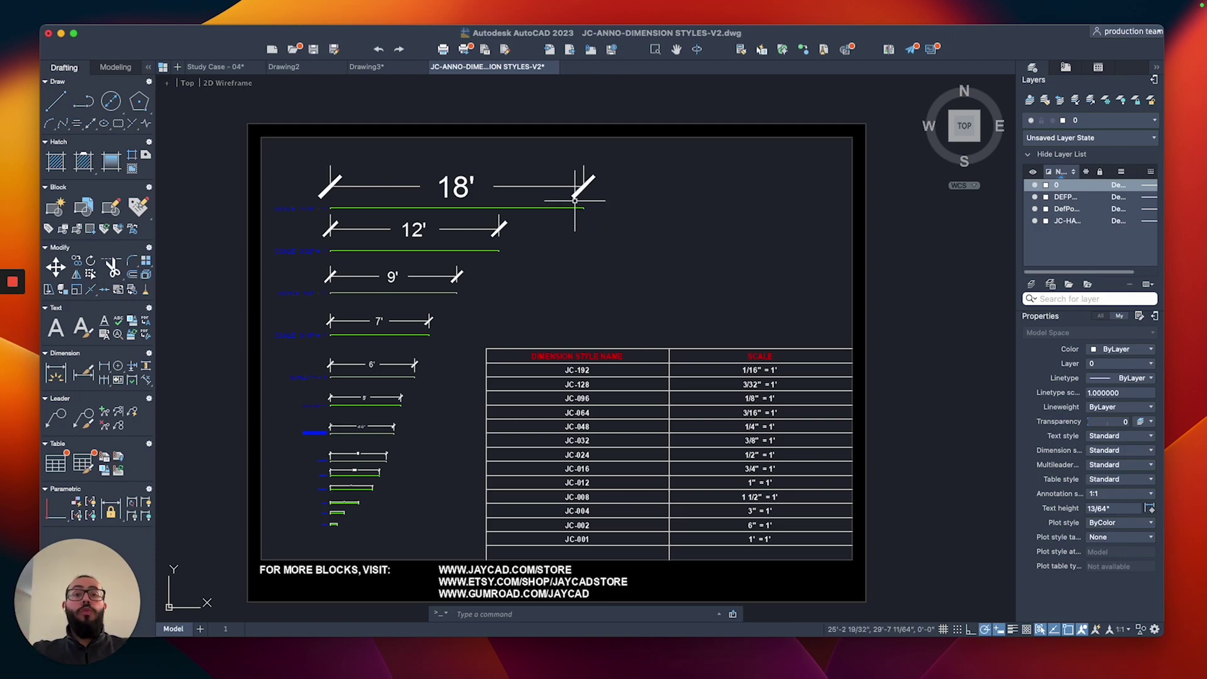
pyautogui.click(225, 108)
pyautogui.click(862, 597)
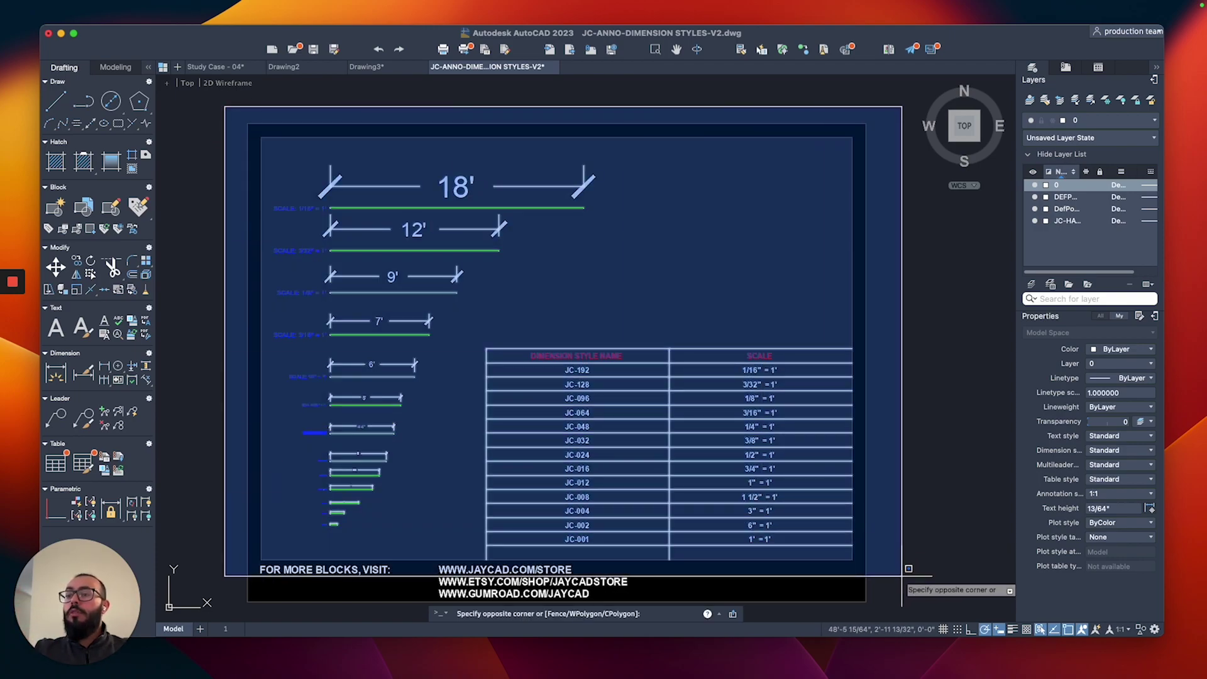
pyautogui.moveTo(724, 377); pyautogui.dragTo(721, 316, button='middle')
pyautogui.scroll(5, 720, 316)
pyautogui.hscroll(-3, 721, 317)
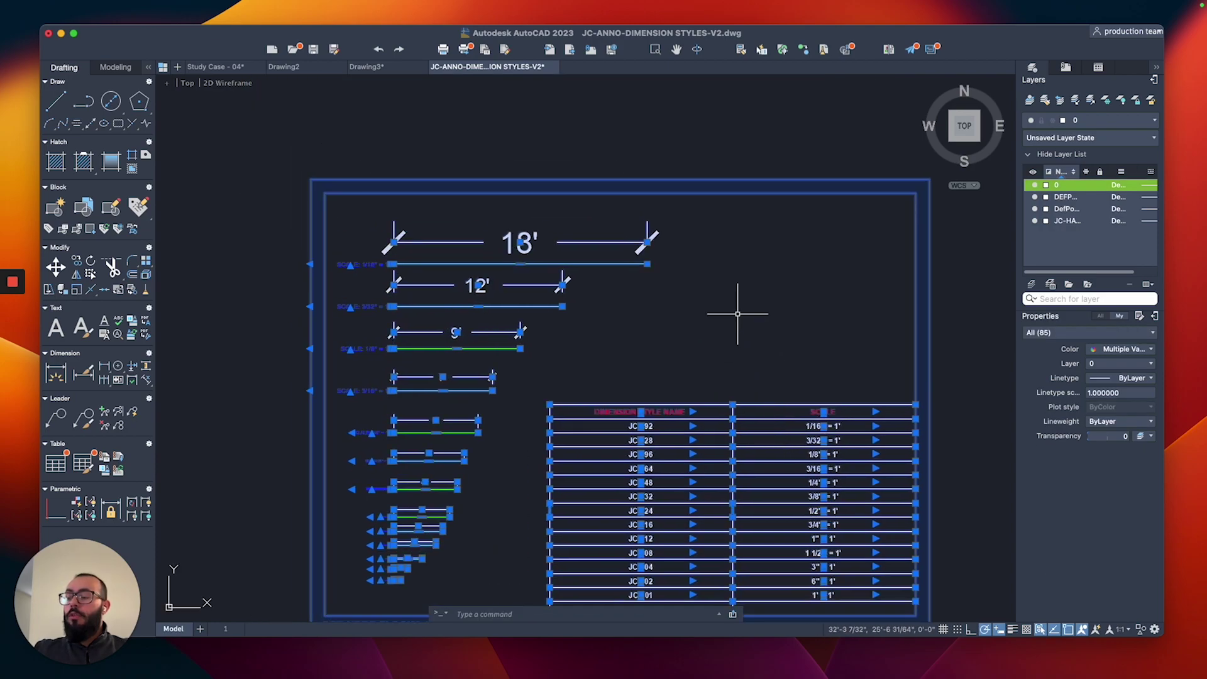
# Paste the copied legend into Drawing3 to the left of the floor outline.
pyautogui.click(383, 70)
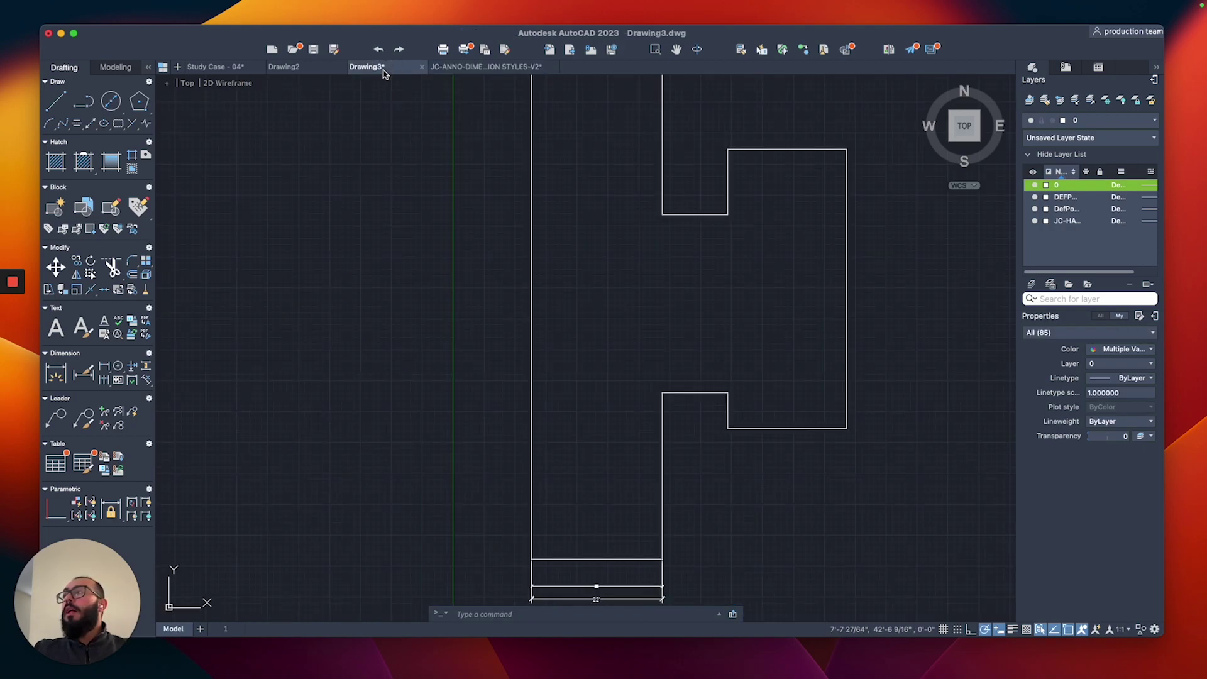
pyautogui.scroll(-3, 493, 237)
pyautogui.hscroll(-2, 528, 261)
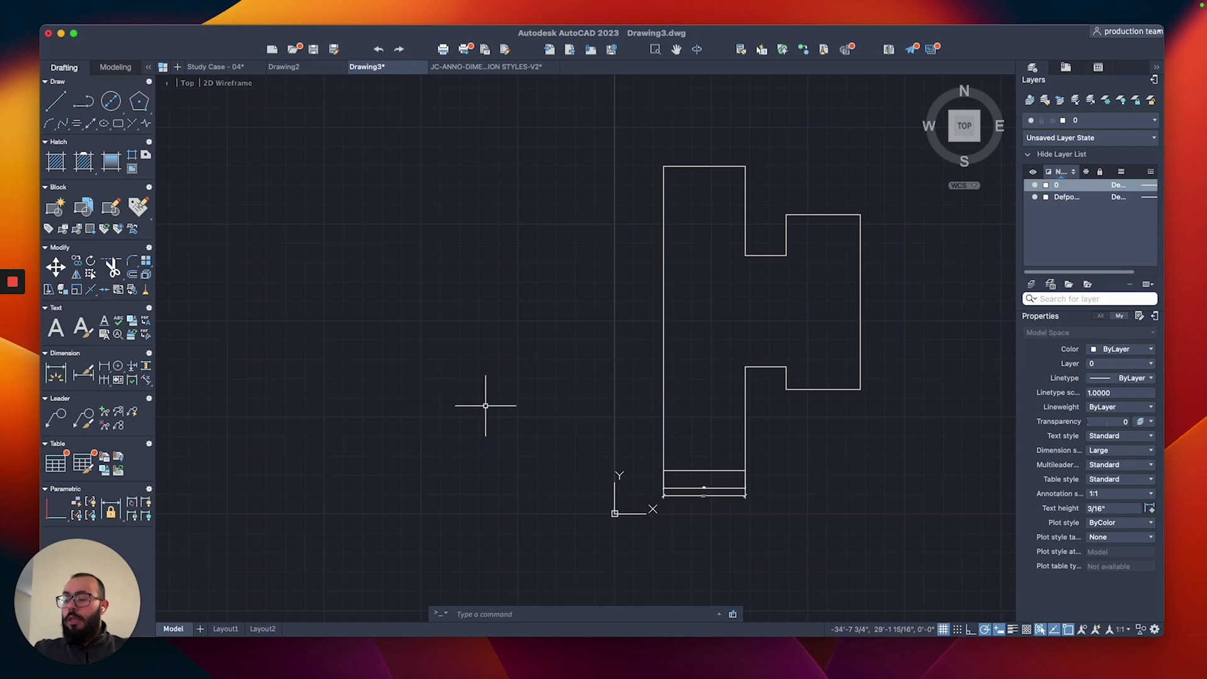
pyautogui.press('super+v')
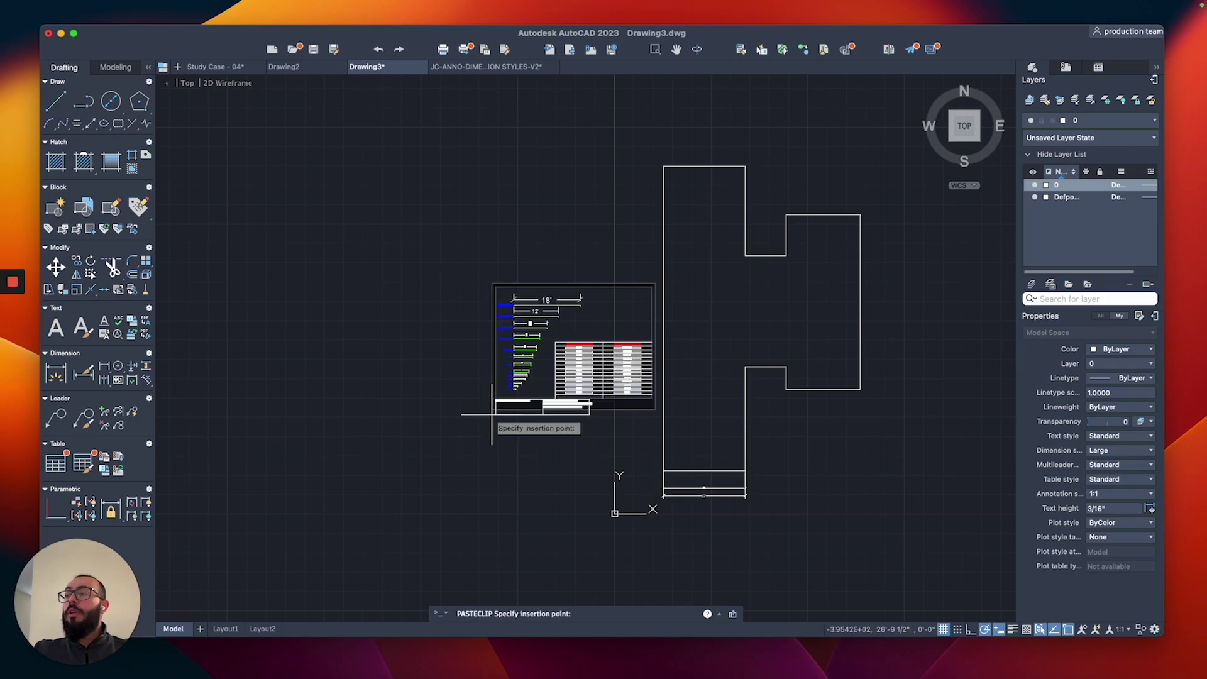
pyautogui.click(420, 456)
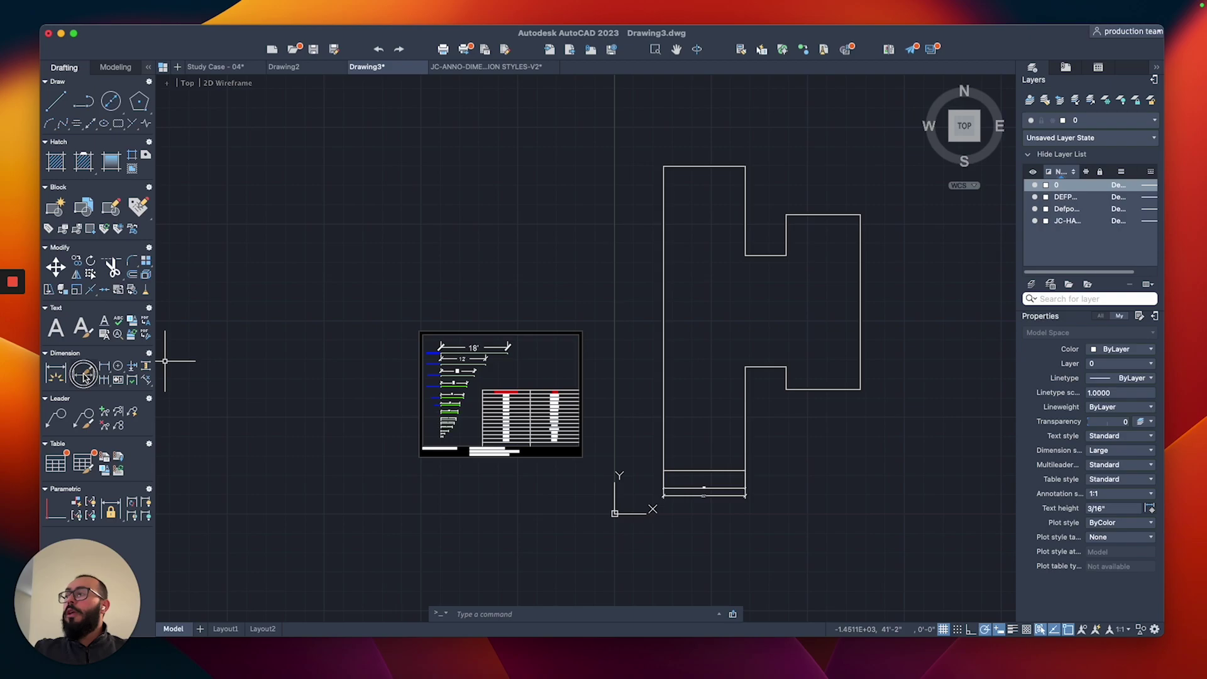
pyautogui.click(102, 377)
pyautogui.scroll(-5, 569, 318)
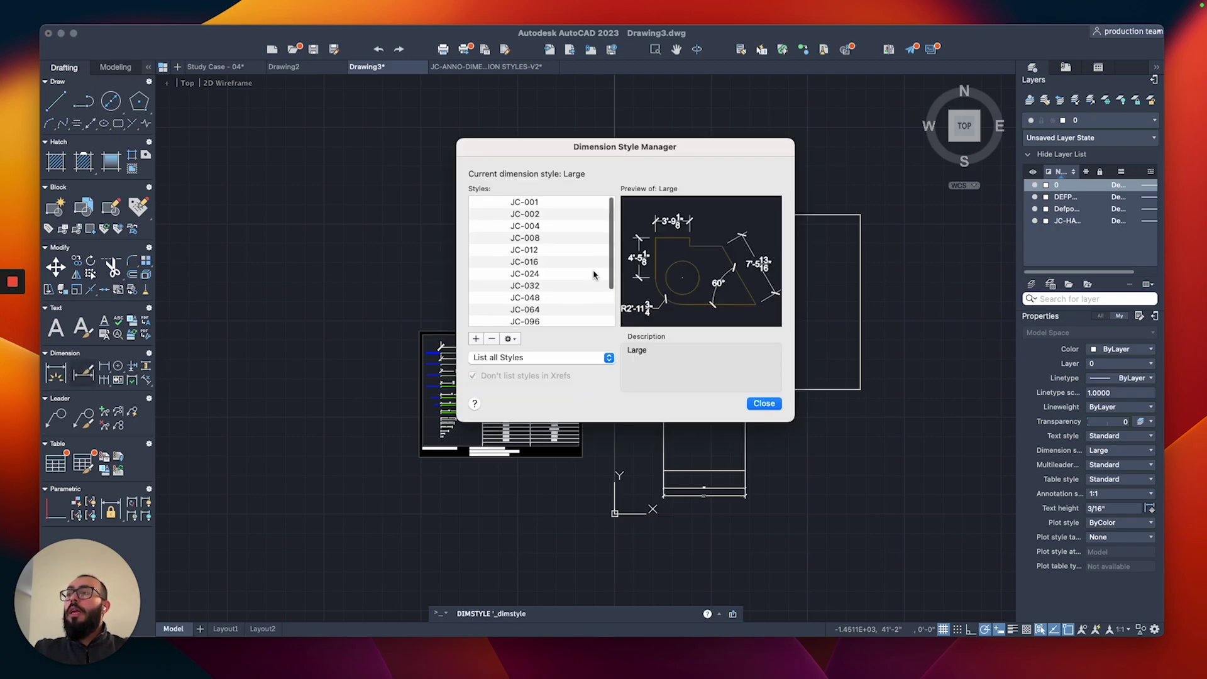
pyautogui.scroll(3, 593, 274)
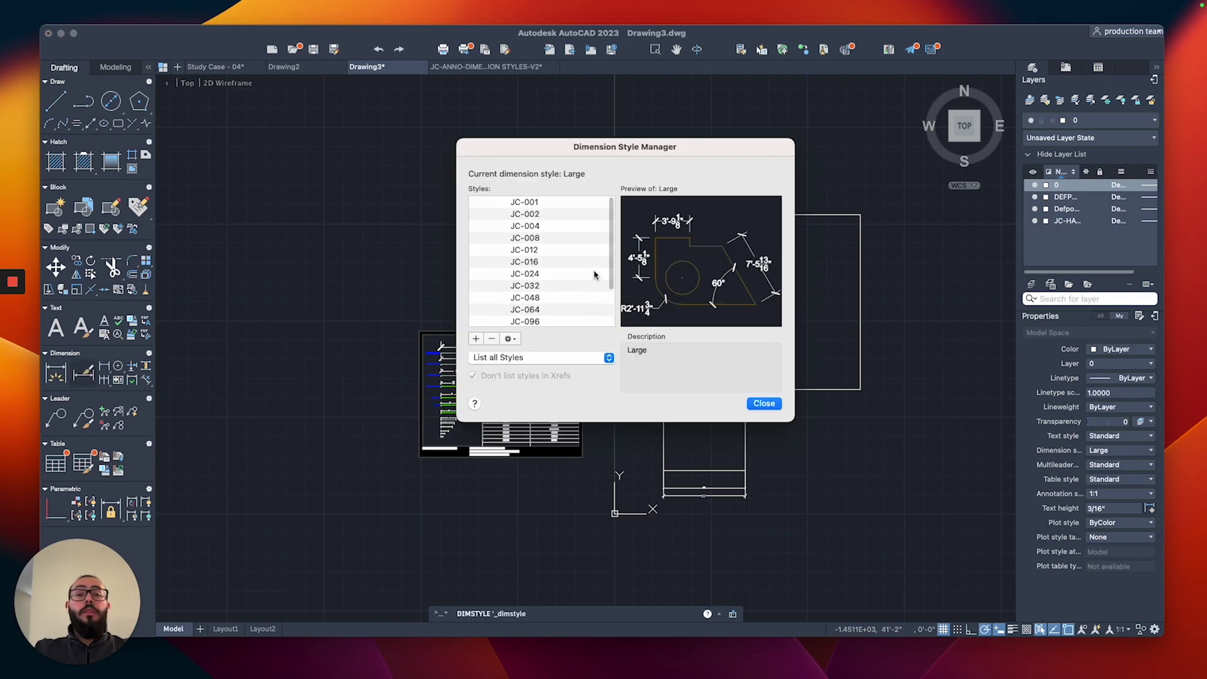
pyautogui.click(764, 403)
pyautogui.scroll(5, 505, 430)
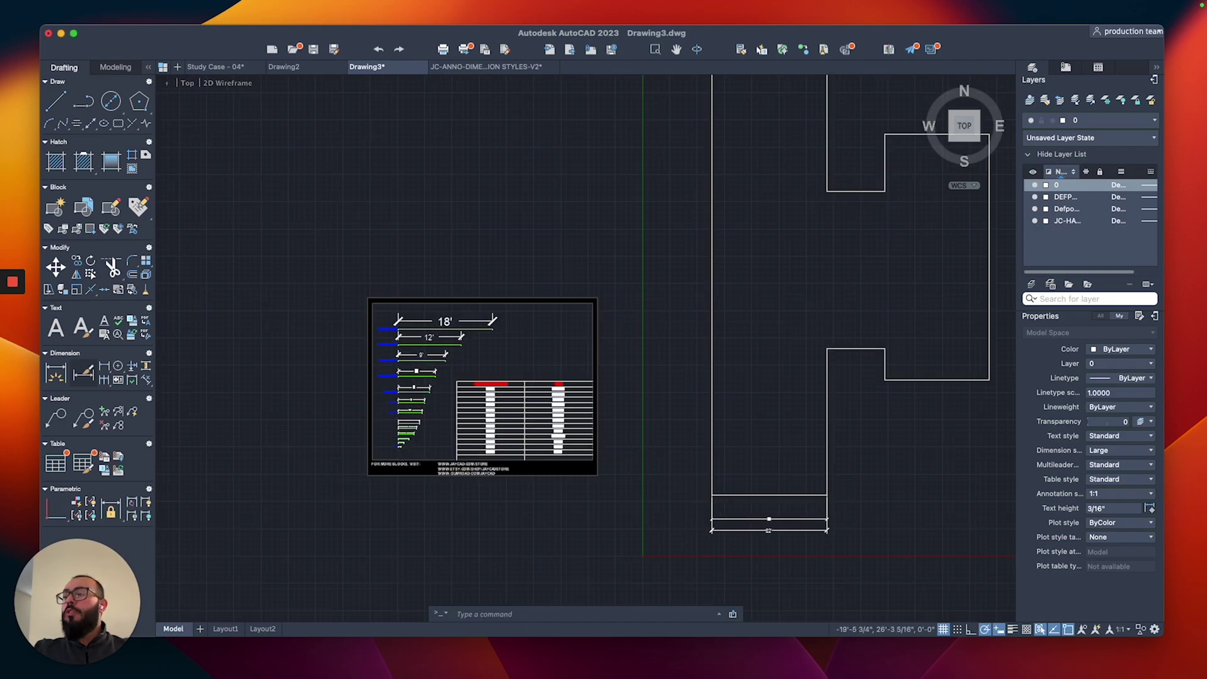
pyautogui.scroll(3, 465, 425)
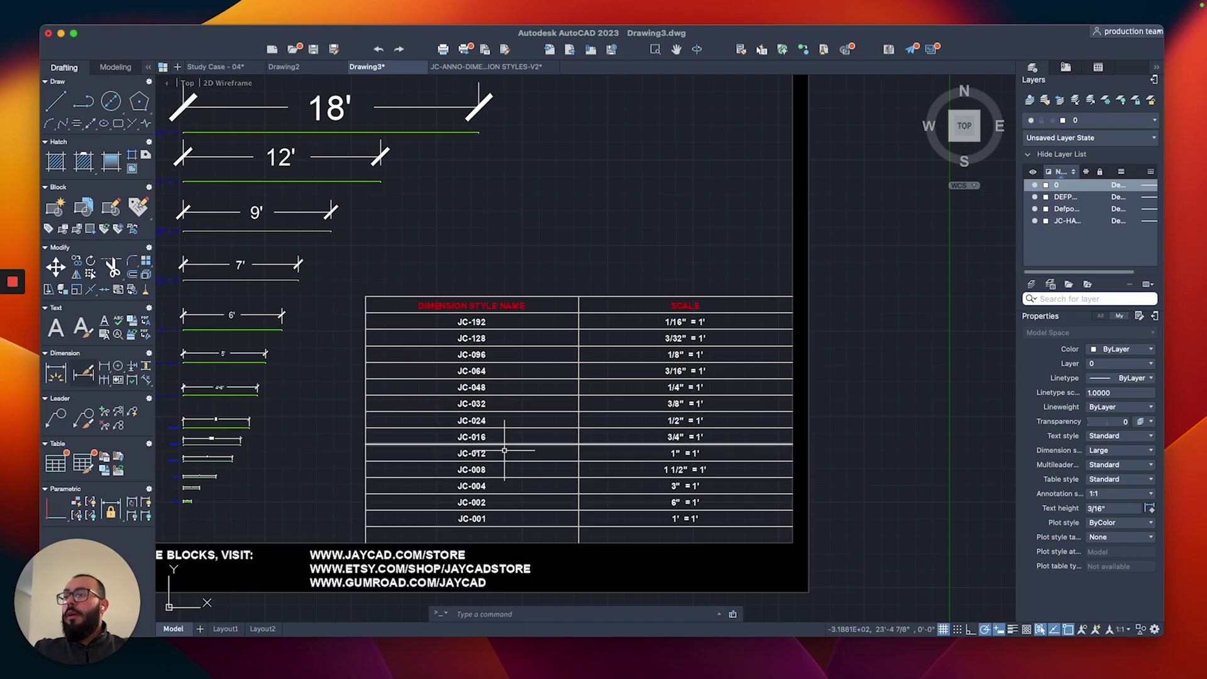
pyautogui.rightClick(522, 464)
pyautogui.click(541, 432)
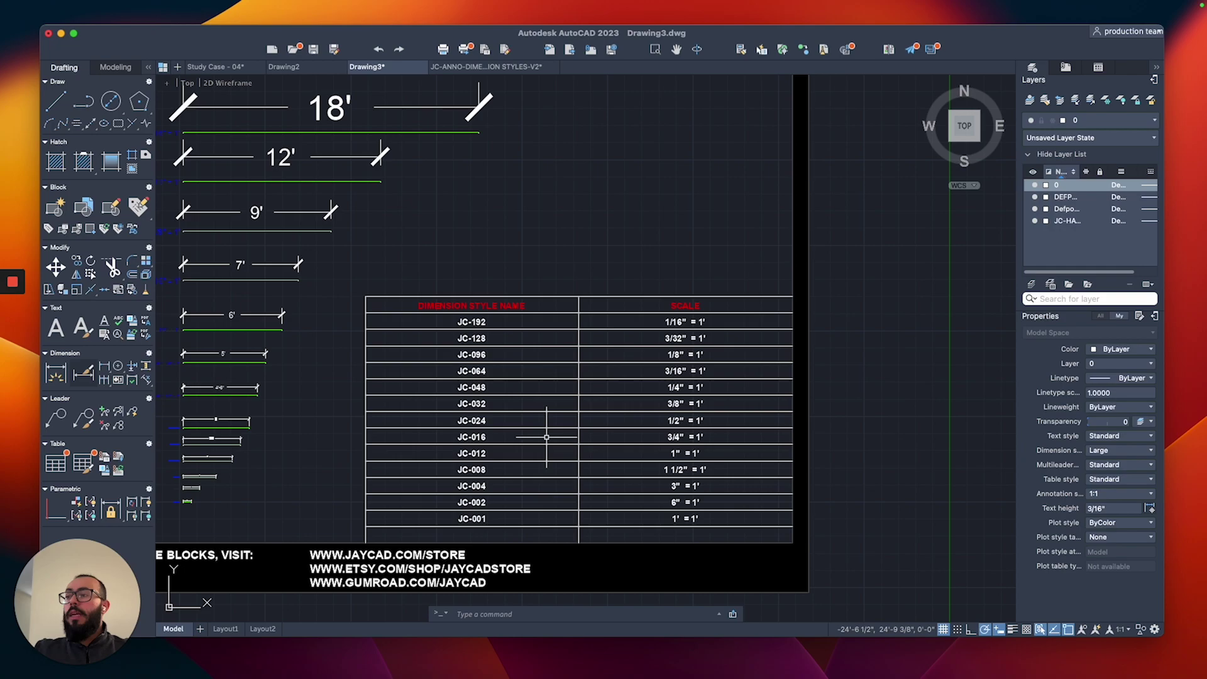
pyautogui.scroll(2, 488, 488)
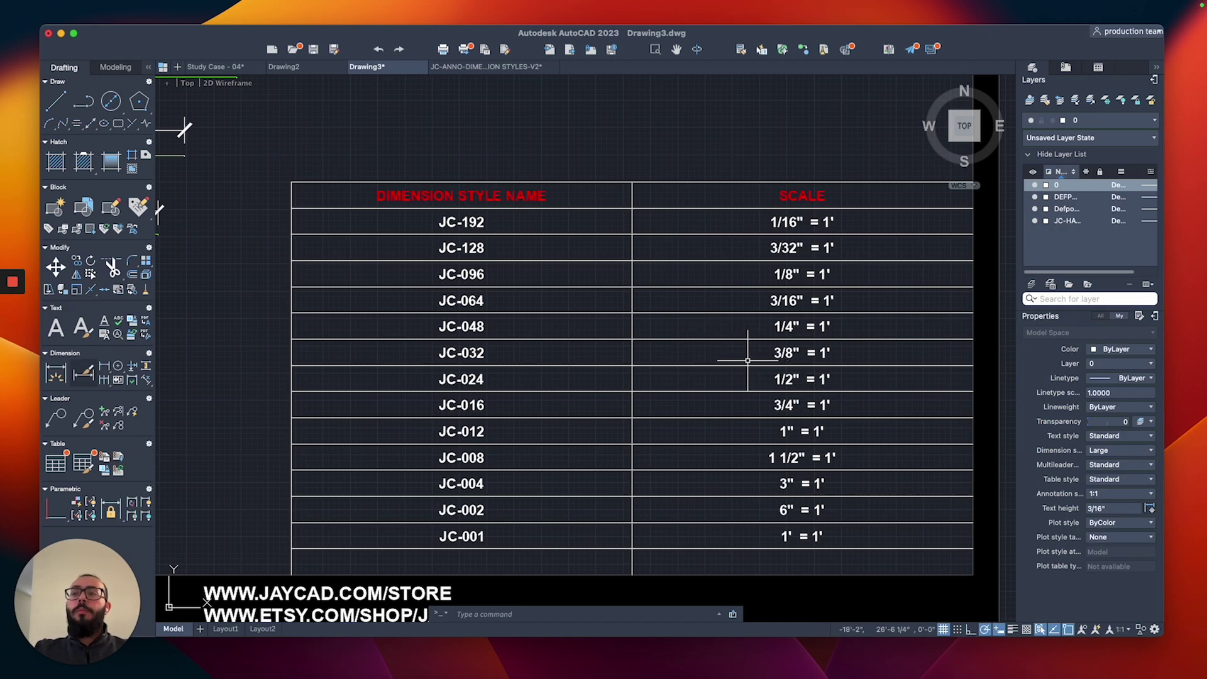
pyautogui.scroll(-3, 723, 350)
pyautogui.scroll(-2, 721, 352)
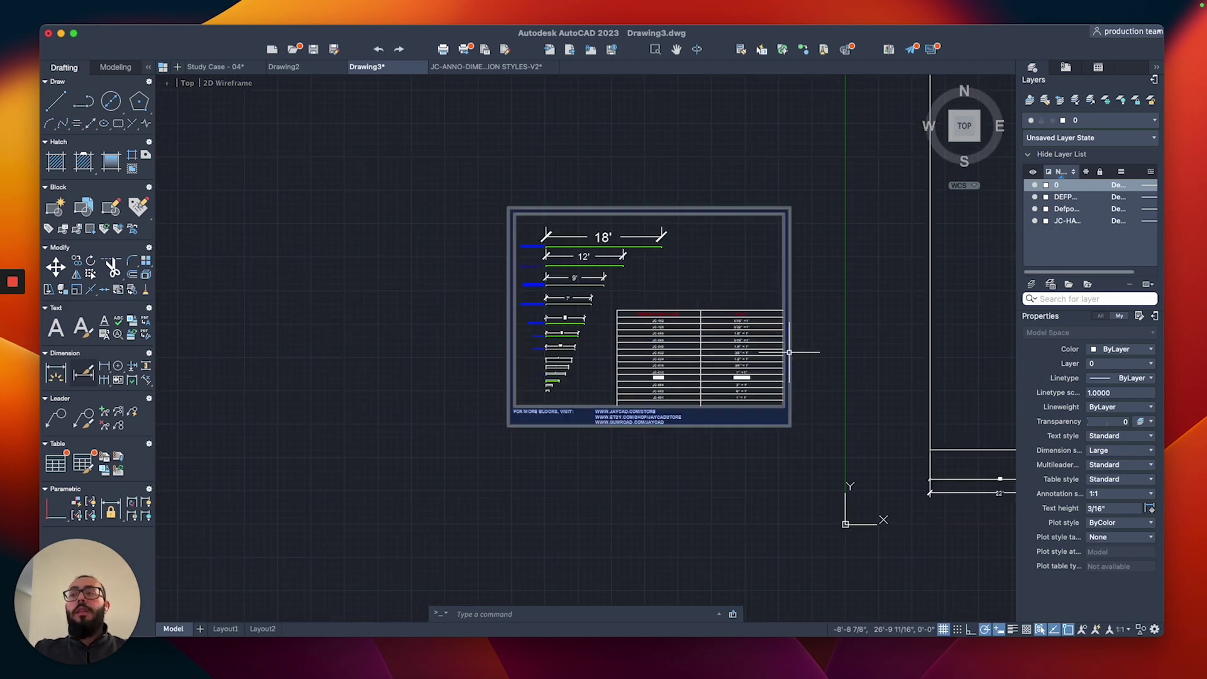
# Delete the old dimensions along the bottom of the floor outline.
pyautogui.moveTo(782, 345); pyautogui.dragTo(472, 353, button='middle')
pyautogui.click(779, 481)
pyautogui.click(693, 530)
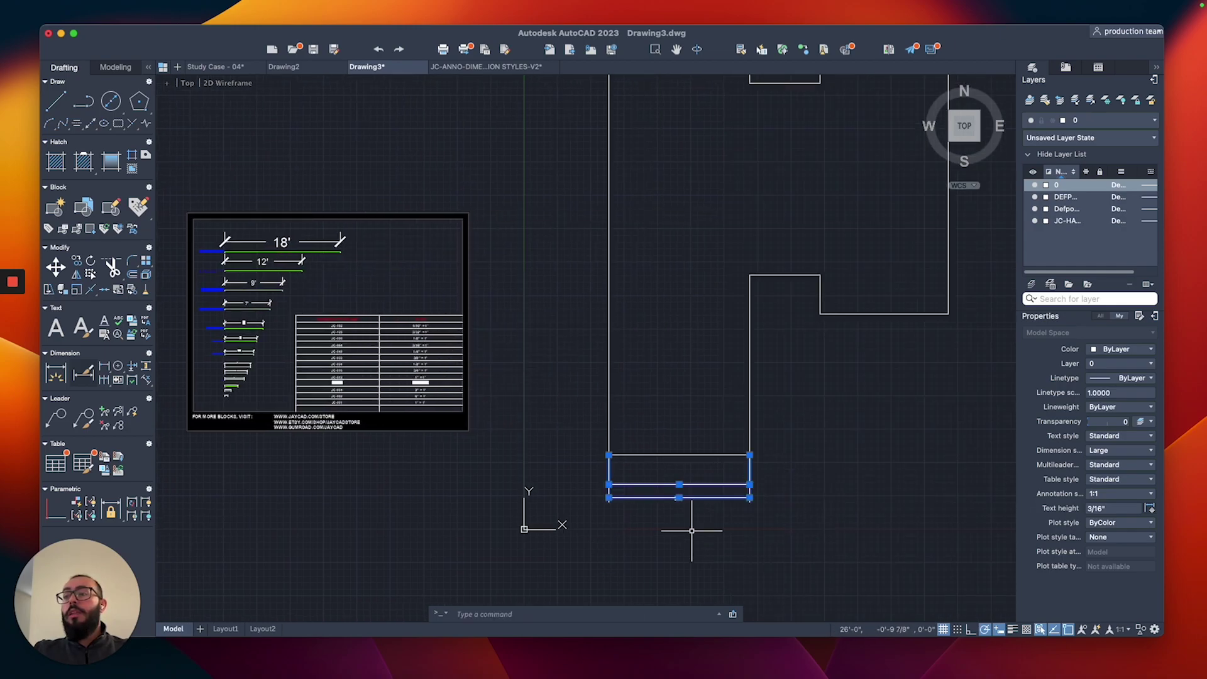
pyautogui.moveTo(676, 377); pyautogui.dragTo(655, 424, button='middle')
pyautogui.press('Delete')
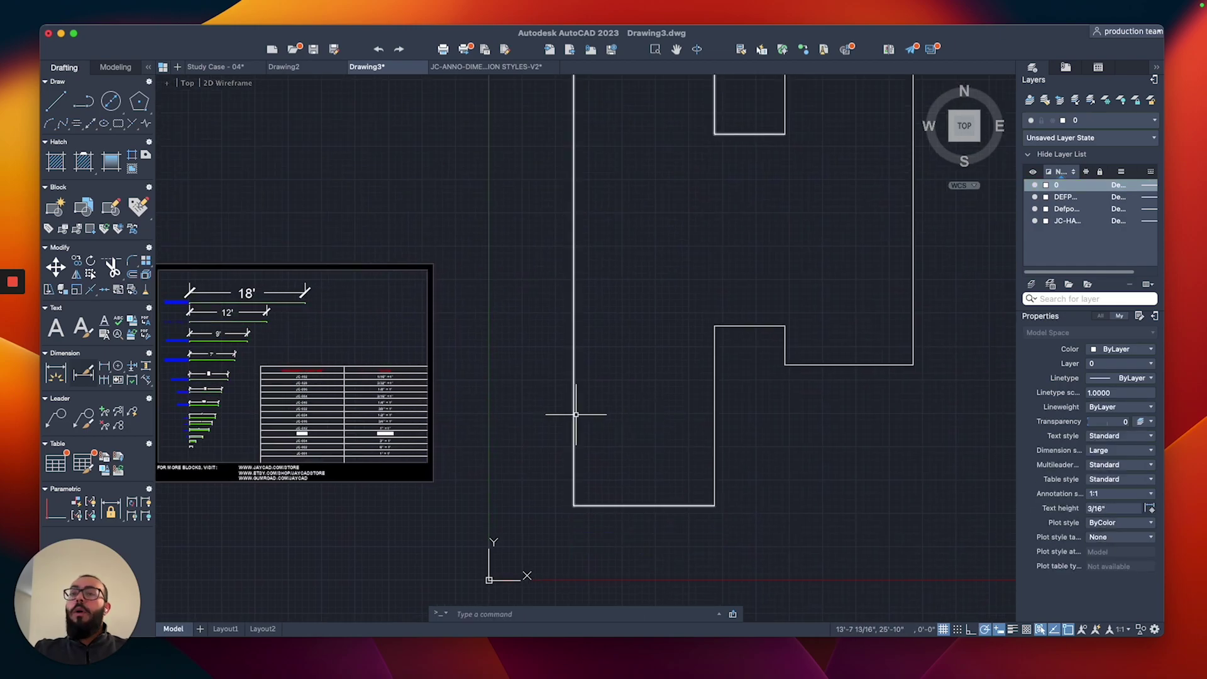
# Set JC-048 as the current dimension style in the Dimension Style Manager.
pyautogui.click(80, 381)
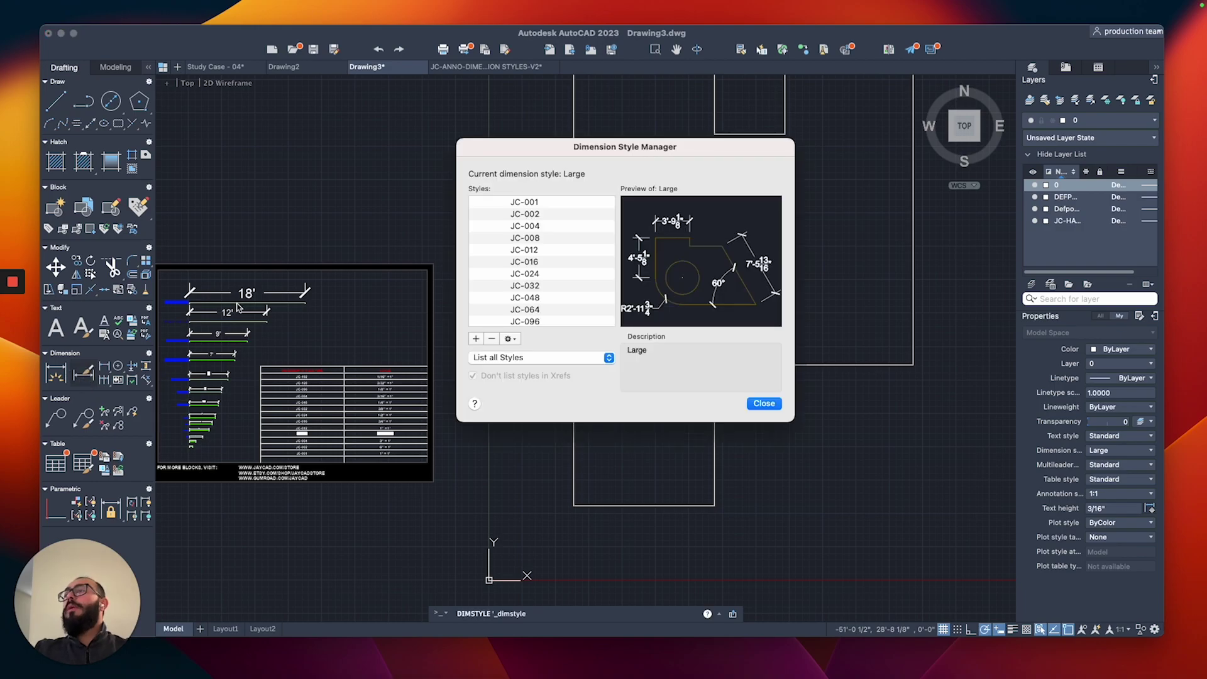
pyautogui.scroll(-3, 500, 270)
pyautogui.click(536, 264)
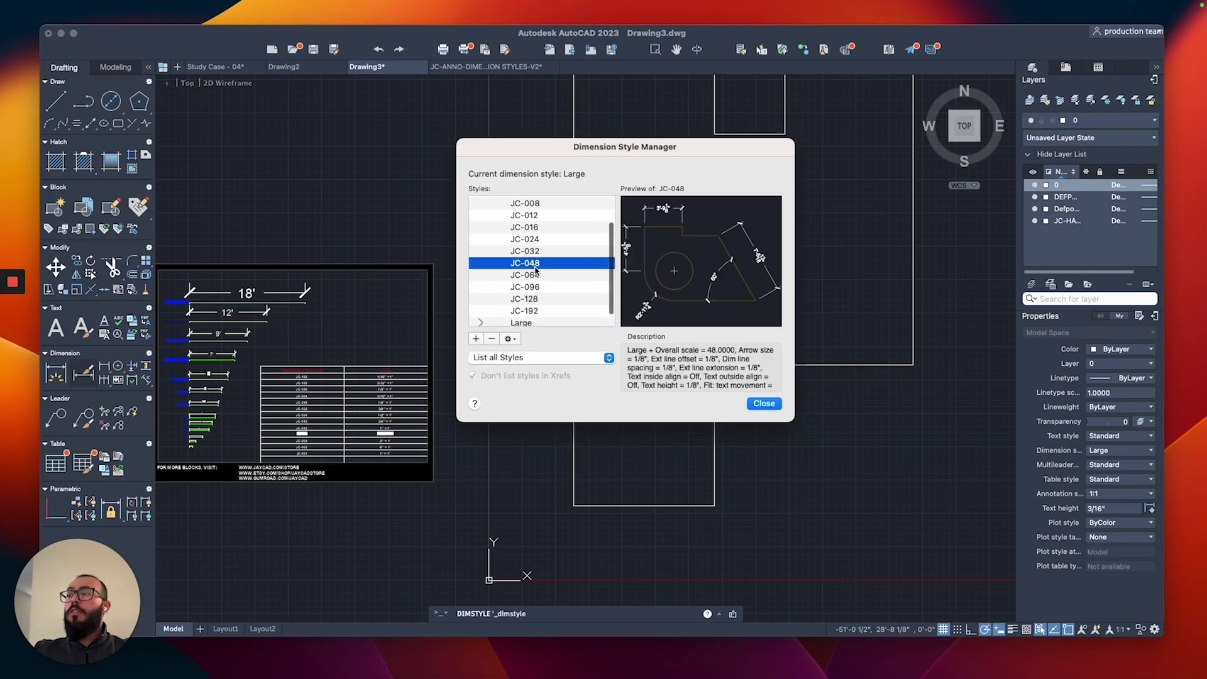
pyautogui.rightClick(537, 269)
pyautogui.click(560, 275)
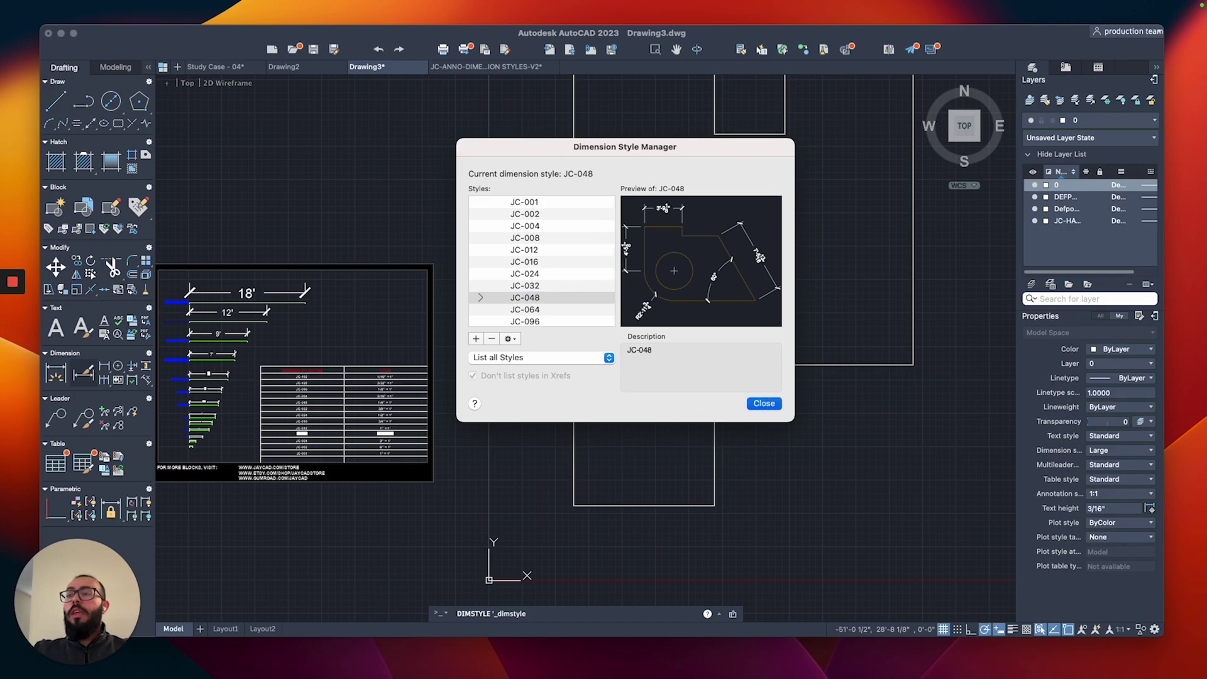
pyautogui.click(764, 403)
# Add a linear dimension between the two bottom corners, placed just below the edge.
pyautogui.scroll(-3, 668, 432)
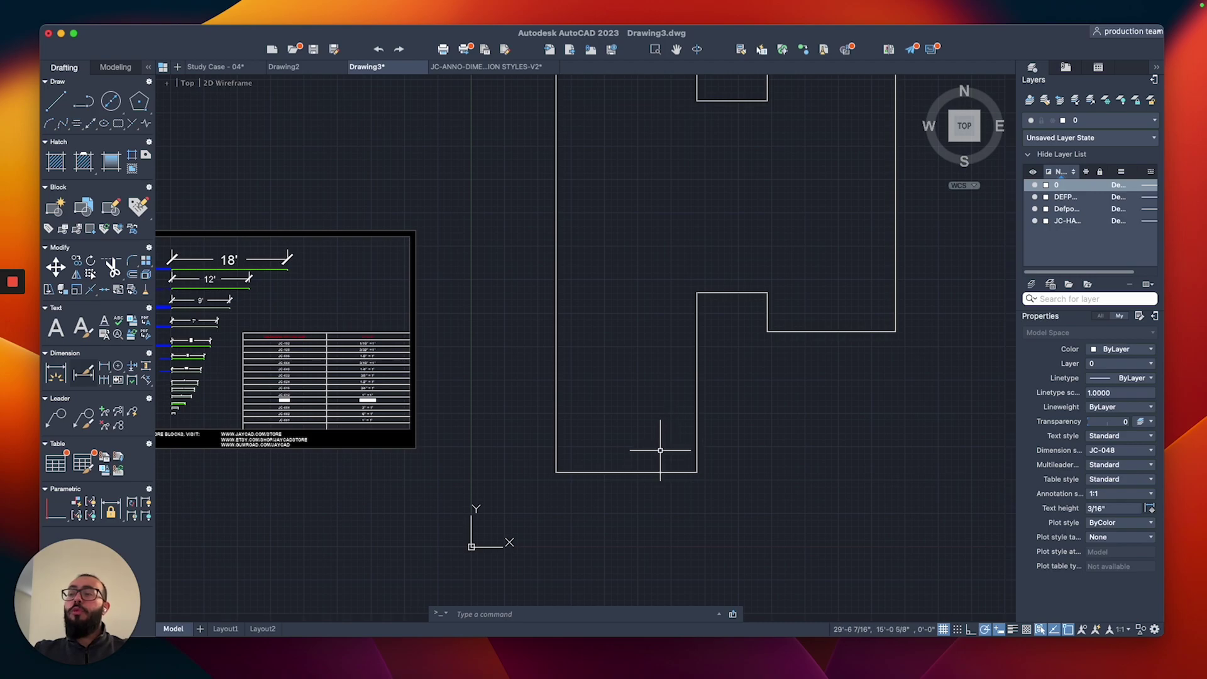
pyautogui.scroll(-3, 668, 444)
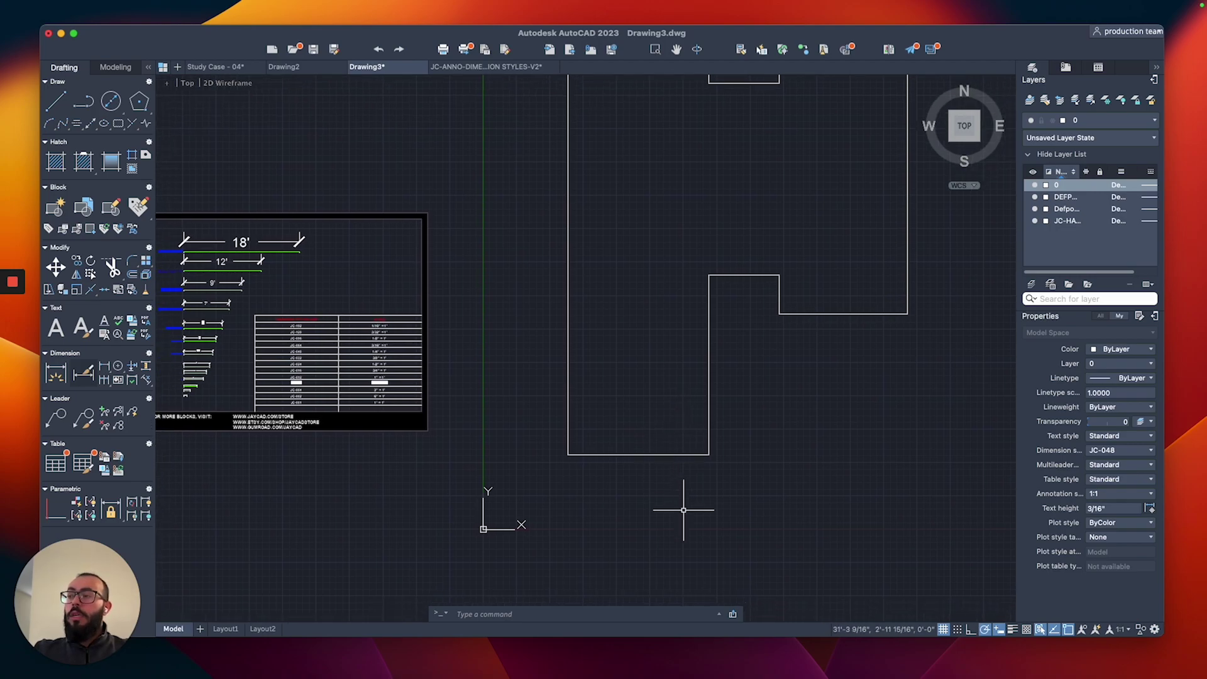
pyautogui.click(104, 367)
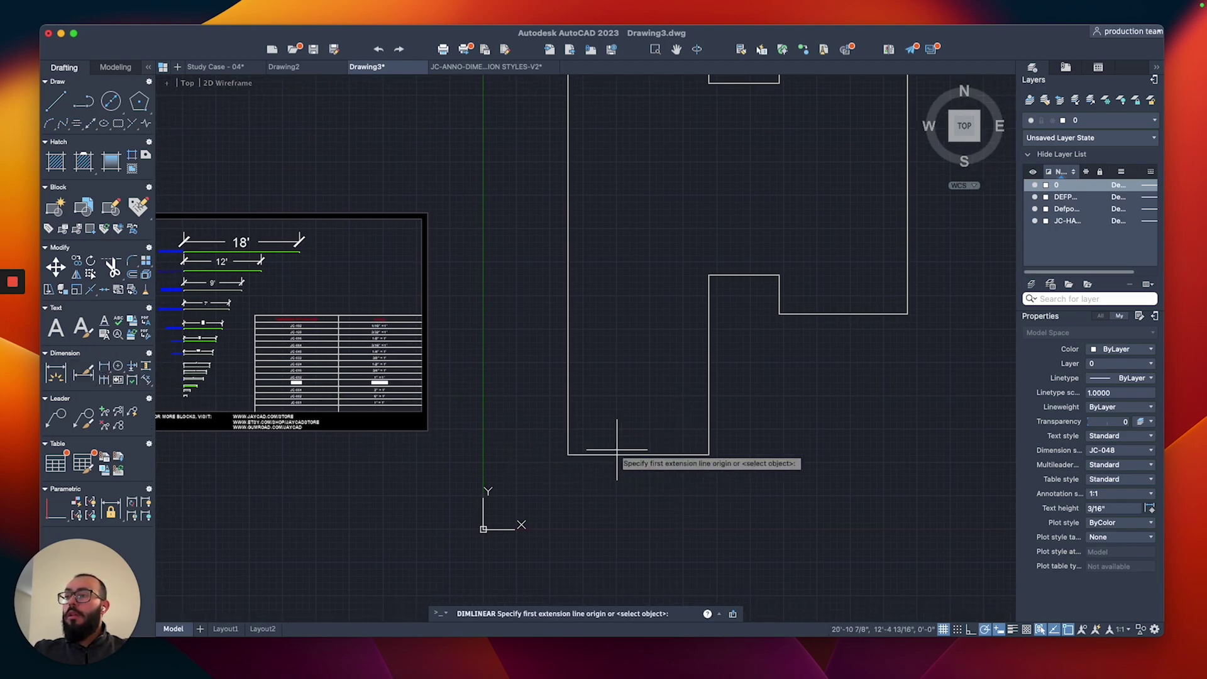
pyautogui.click(709, 454)
pyautogui.click(568, 454)
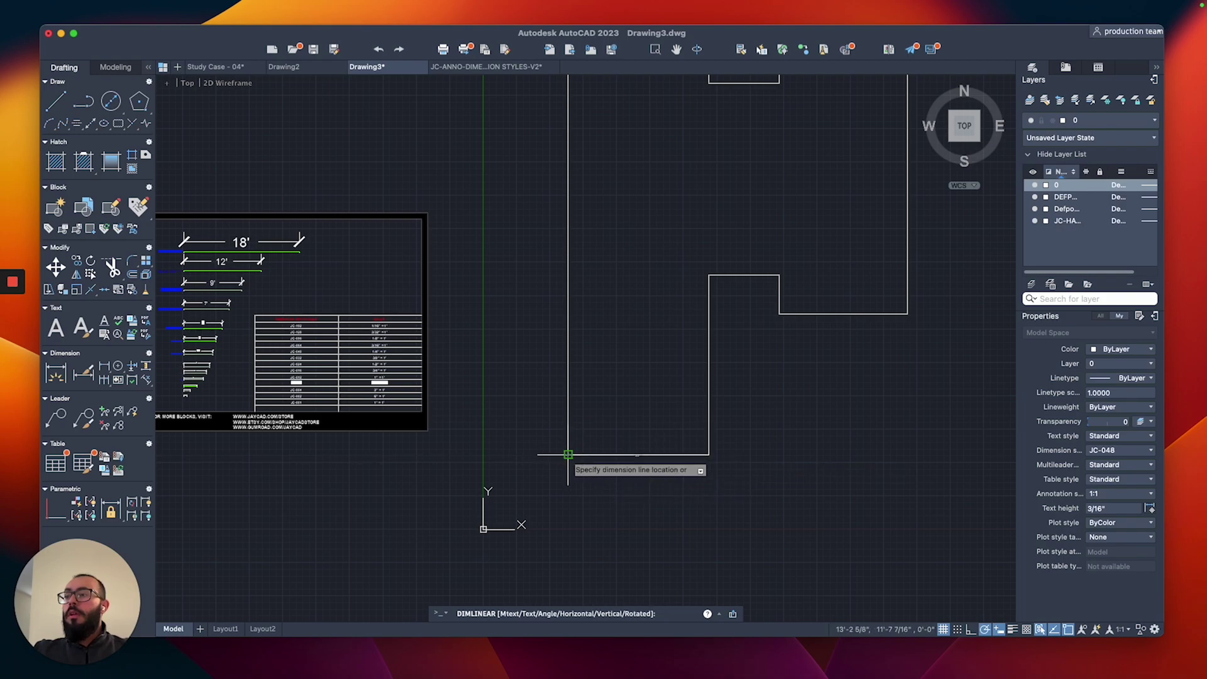
pyautogui.click(599, 483)
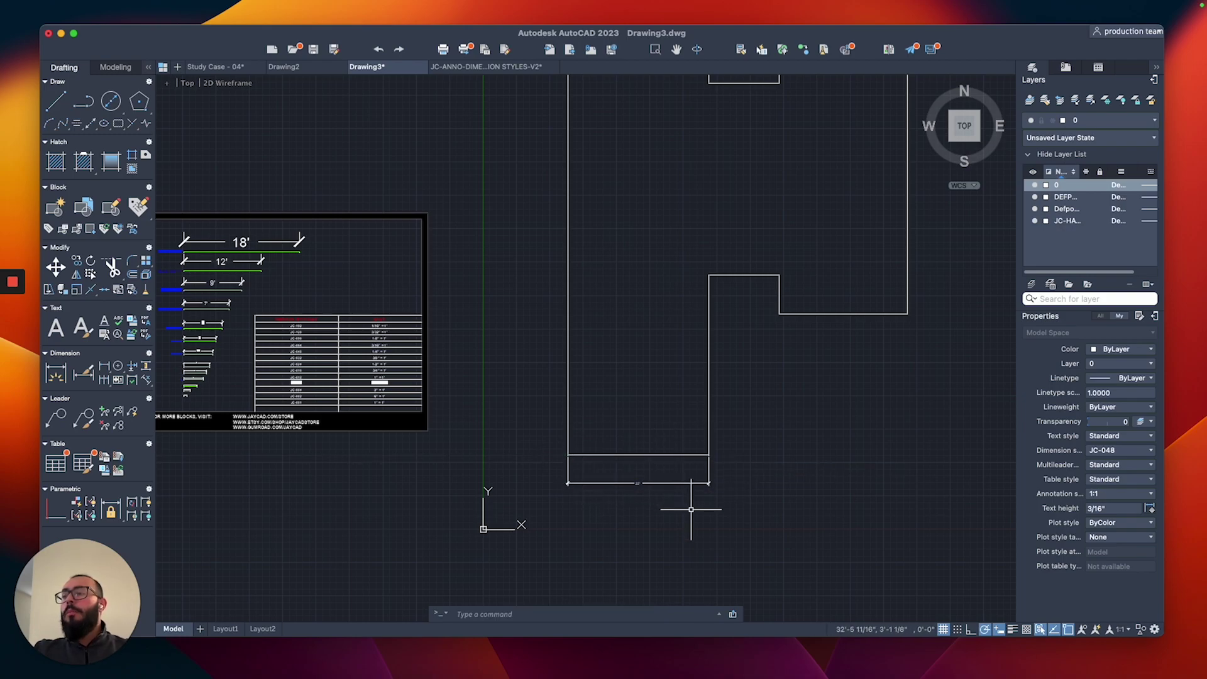
pyautogui.scroll(5, 390, 434)
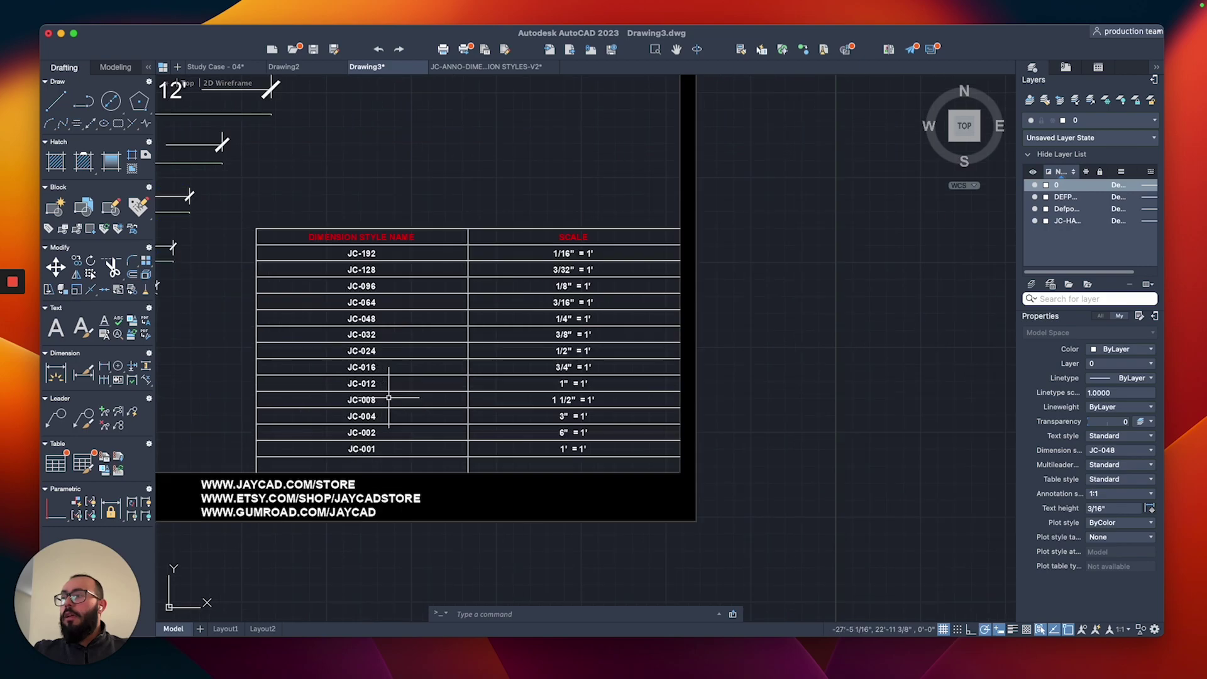
pyautogui.scroll(4, 389, 398)
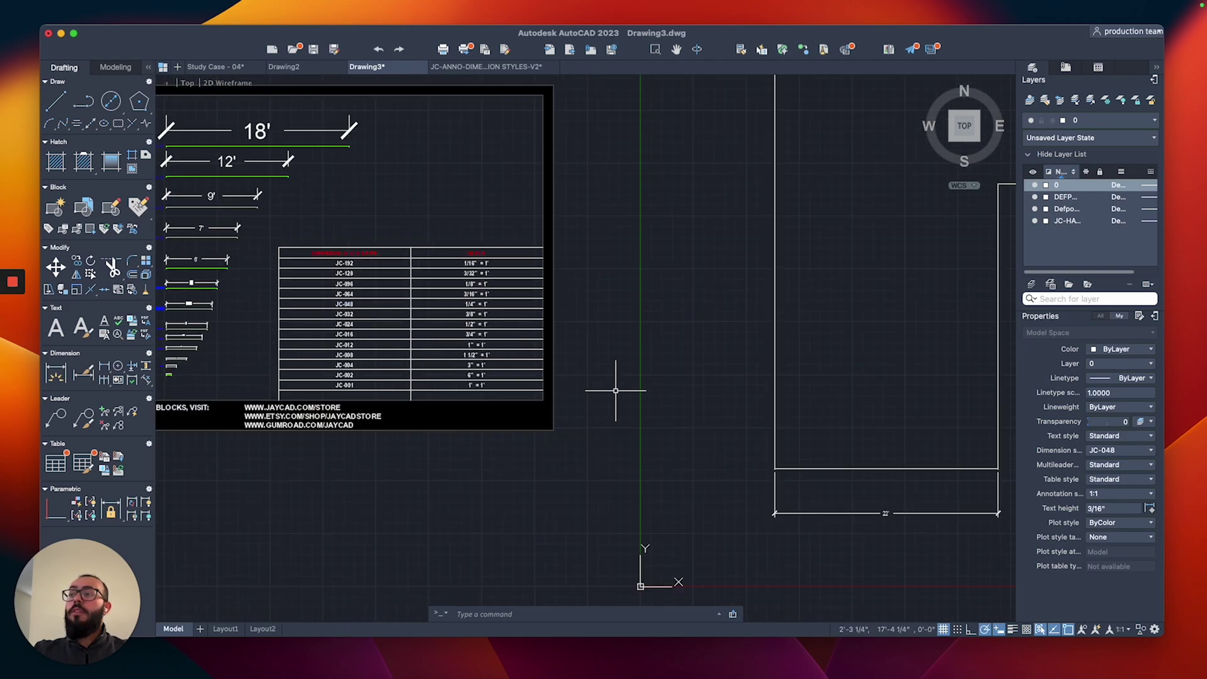
# Erase the newly placed bottom dimension with the E command.
pyautogui.click(855, 504)
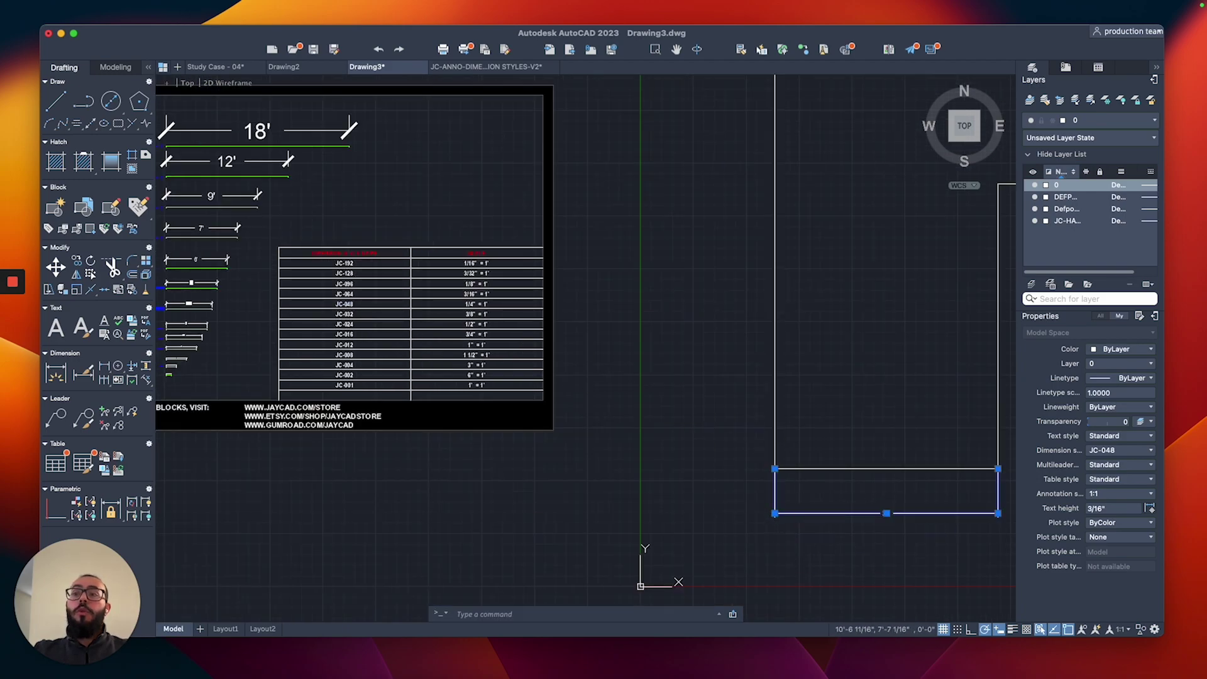
pyautogui.moveTo(747, 494); pyautogui.dragTo(602, 487, button='middle')
pyautogui.click(601, 486)
pyautogui.write('e')
pyautogui.press('Return')
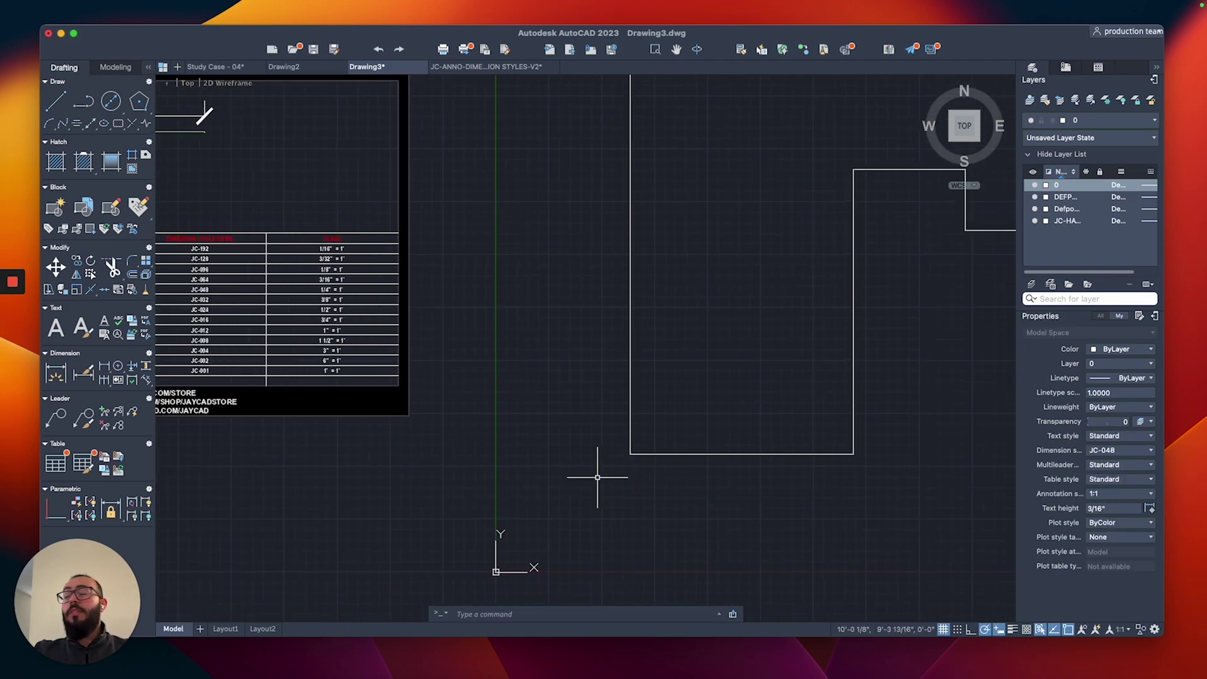
# Set JC-064 as the current style in the Dimension Style Manager.
pyautogui.click(105, 367)
pyautogui.press('Escape')
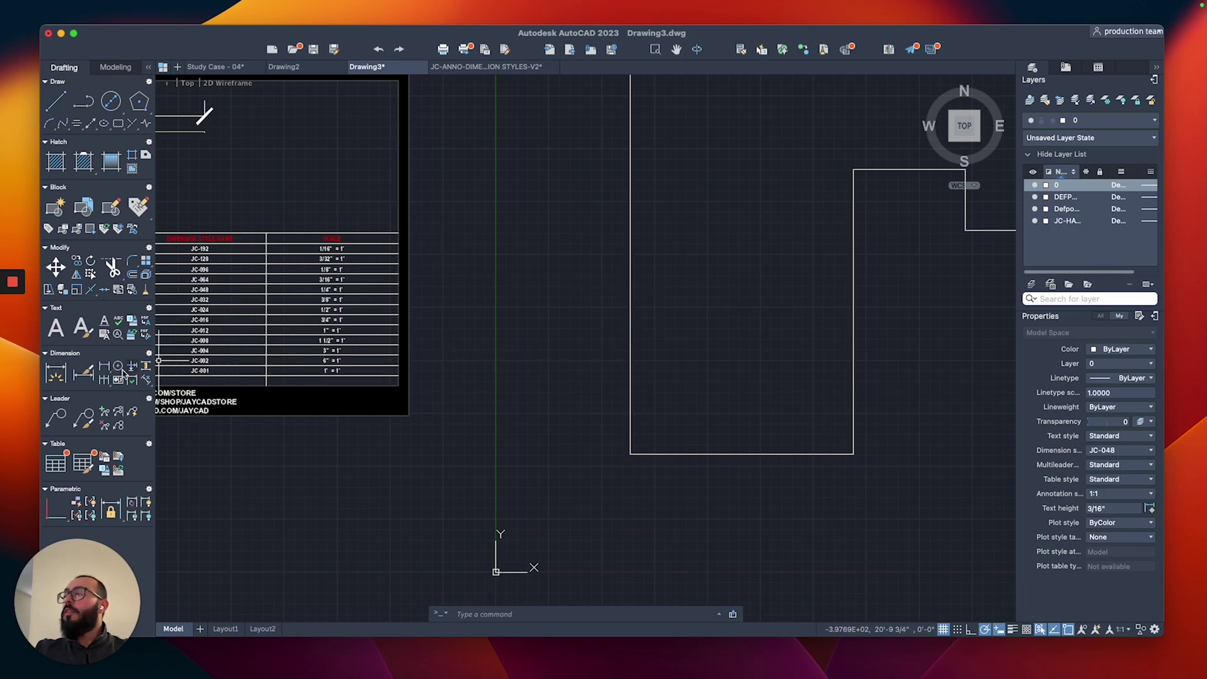
pyautogui.click(96, 377)
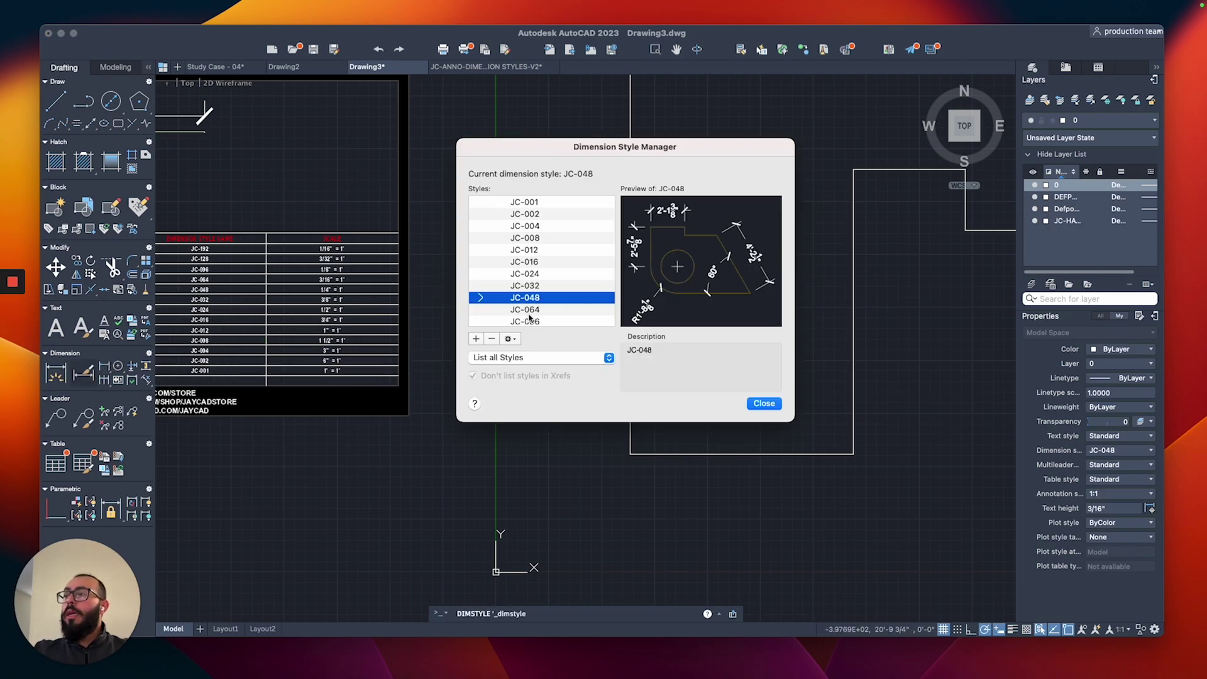
pyautogui.click(526, 311)
pyautogui.rightClick(527, 317)
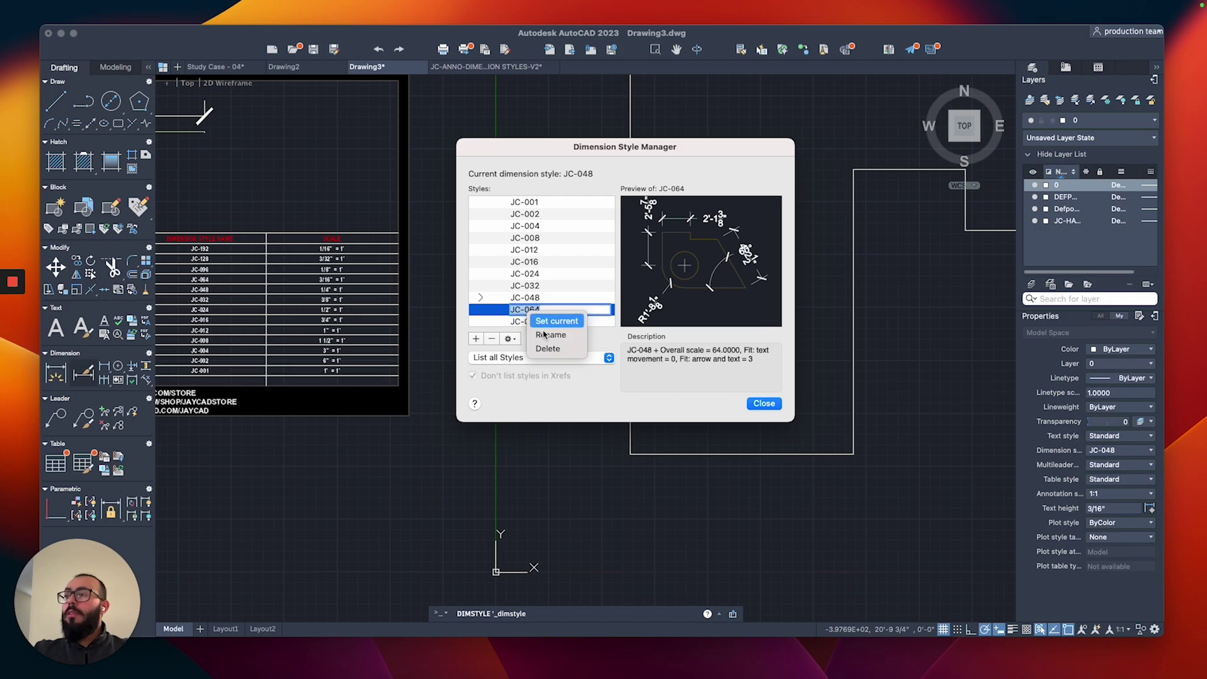
pyautogui.click(548, 325)
pyautogui.click(763, 404)
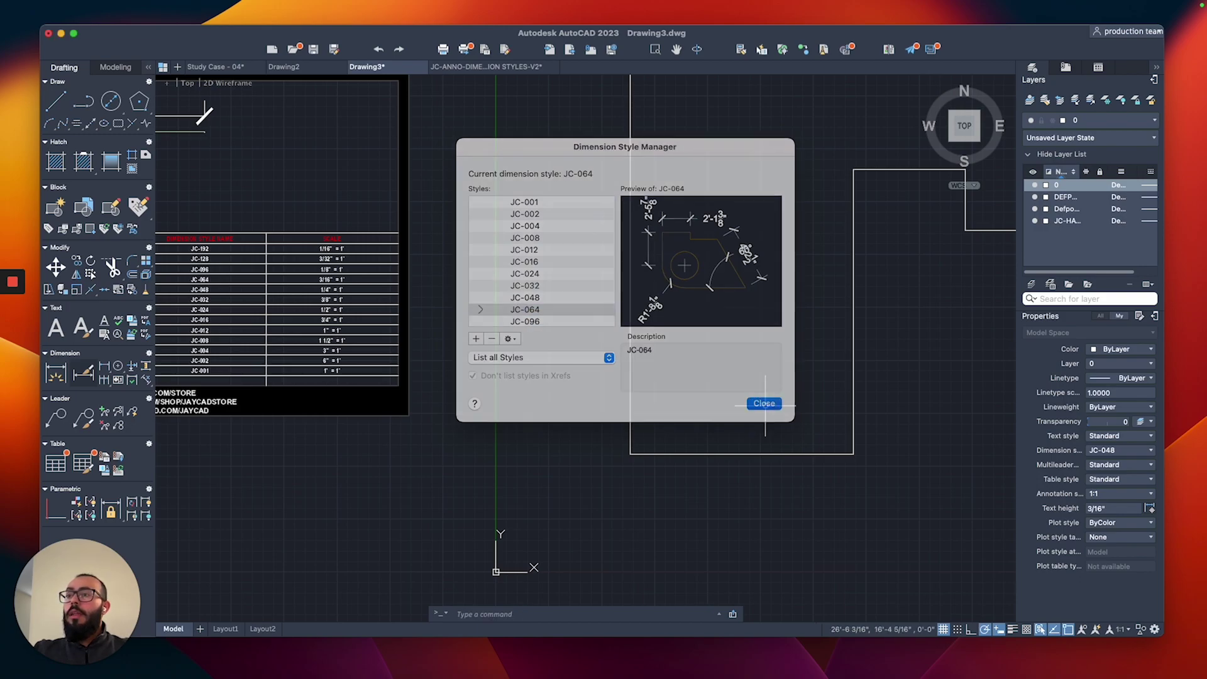
# Dimension the bottom edge from the lower-left to lower-right corner as 22'.
pyautogui.click(102, 366)
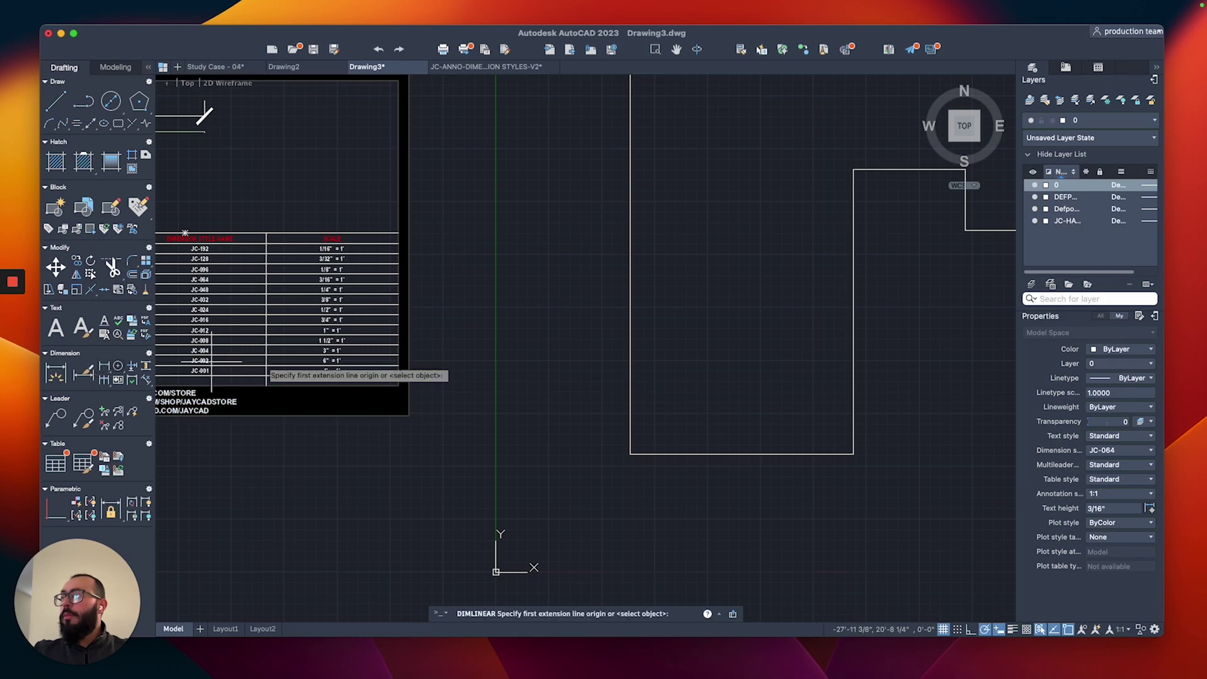
pyautogui.click(630, 453)
pyautogui.click(853, 454)
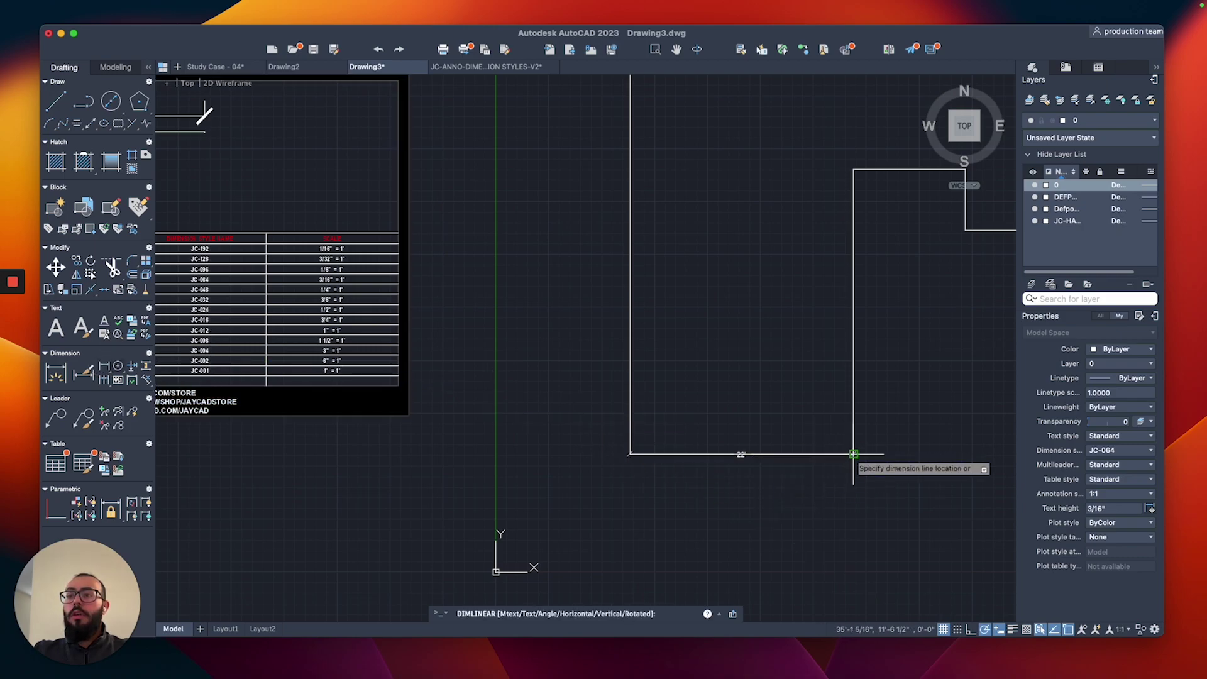
pyautogui.click(774, 497)
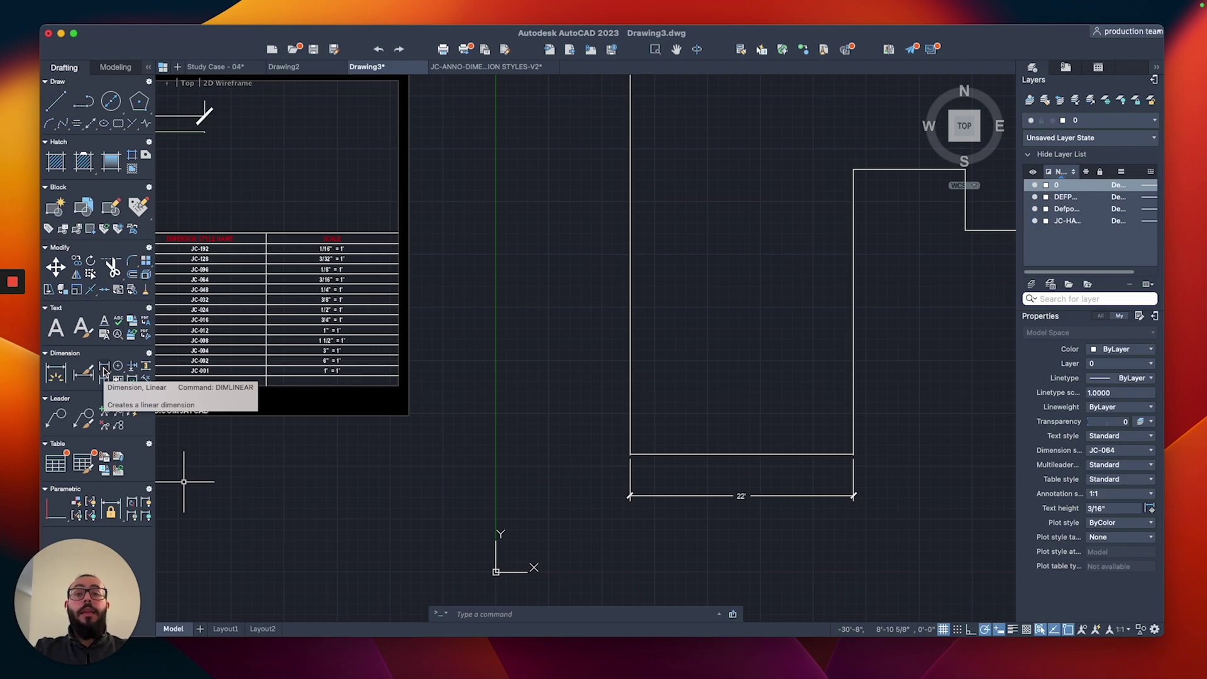
pyautogui.click(104, 372)
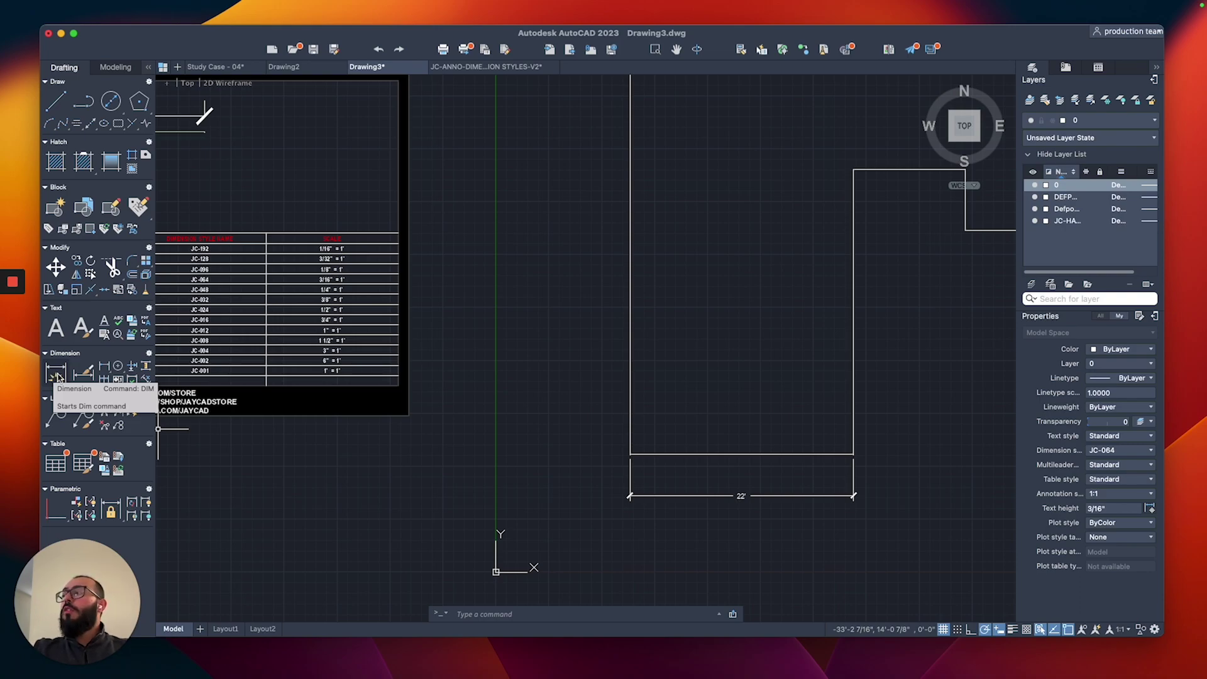
# Start DIM in line-selection mode and dimension the left wall.
pyautogui.click(56, 376)
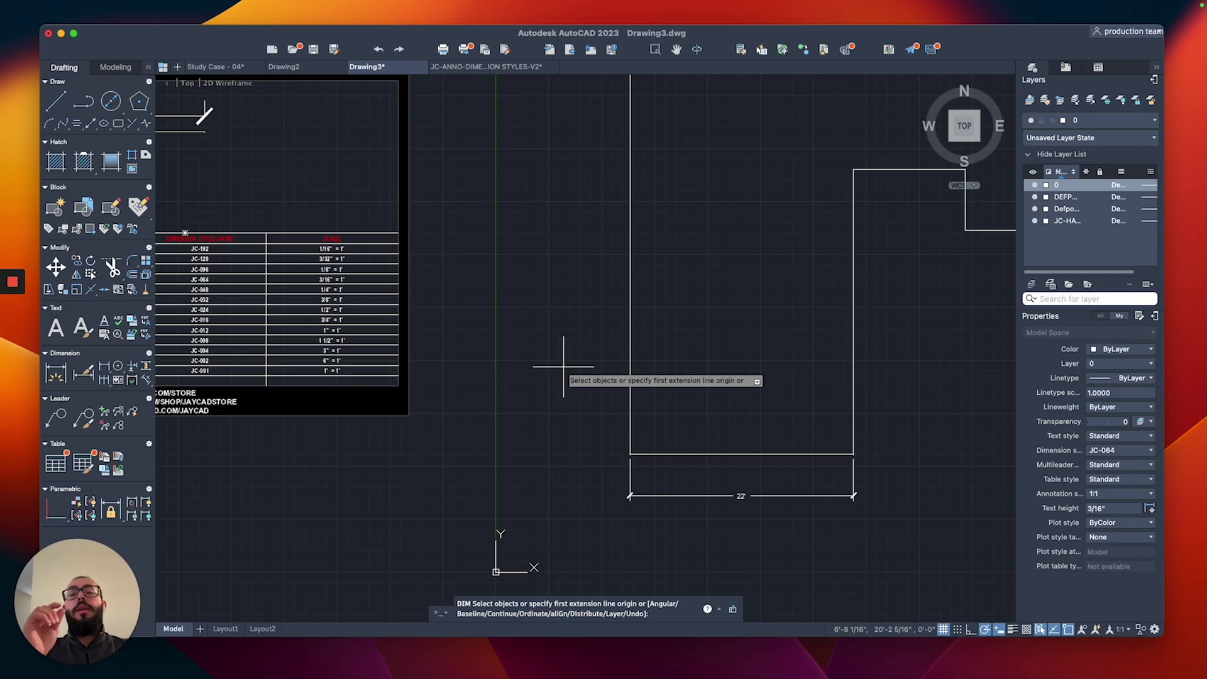
pyautogui.scroll(-2, 563, 367)
pyautogui.moveTo(566, 286); pyautogui.dragTo(541, 426, button='middle')
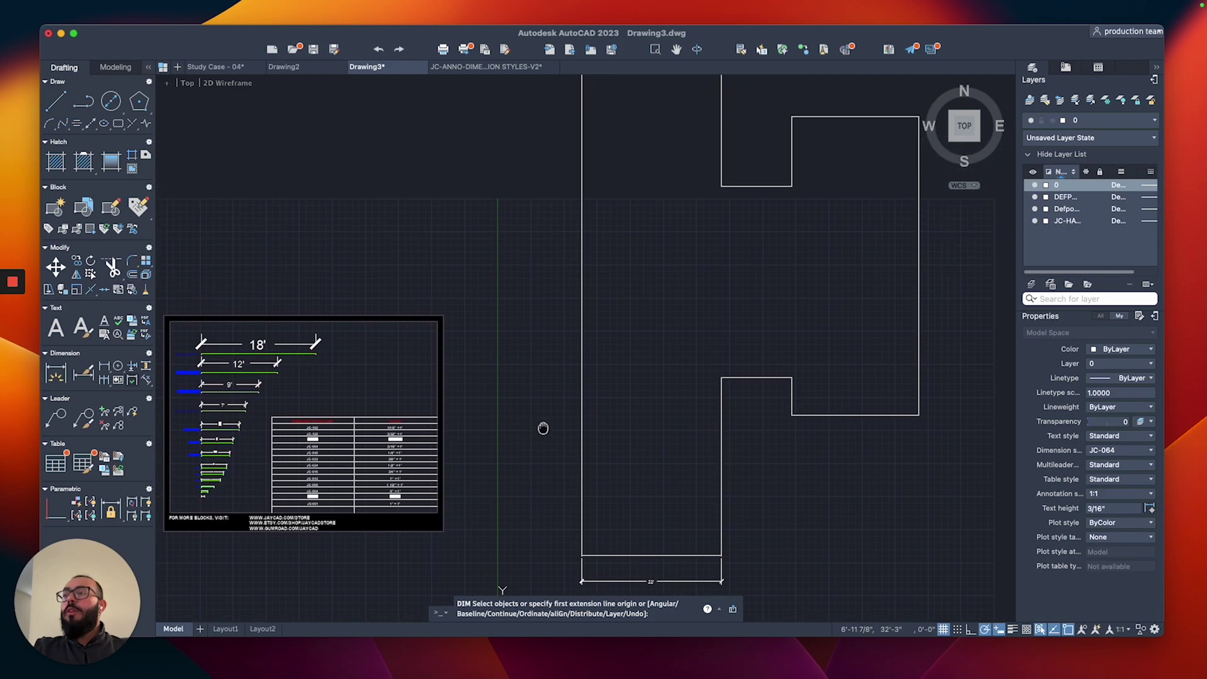
pyautogui.scroll(-2, 547, 409)
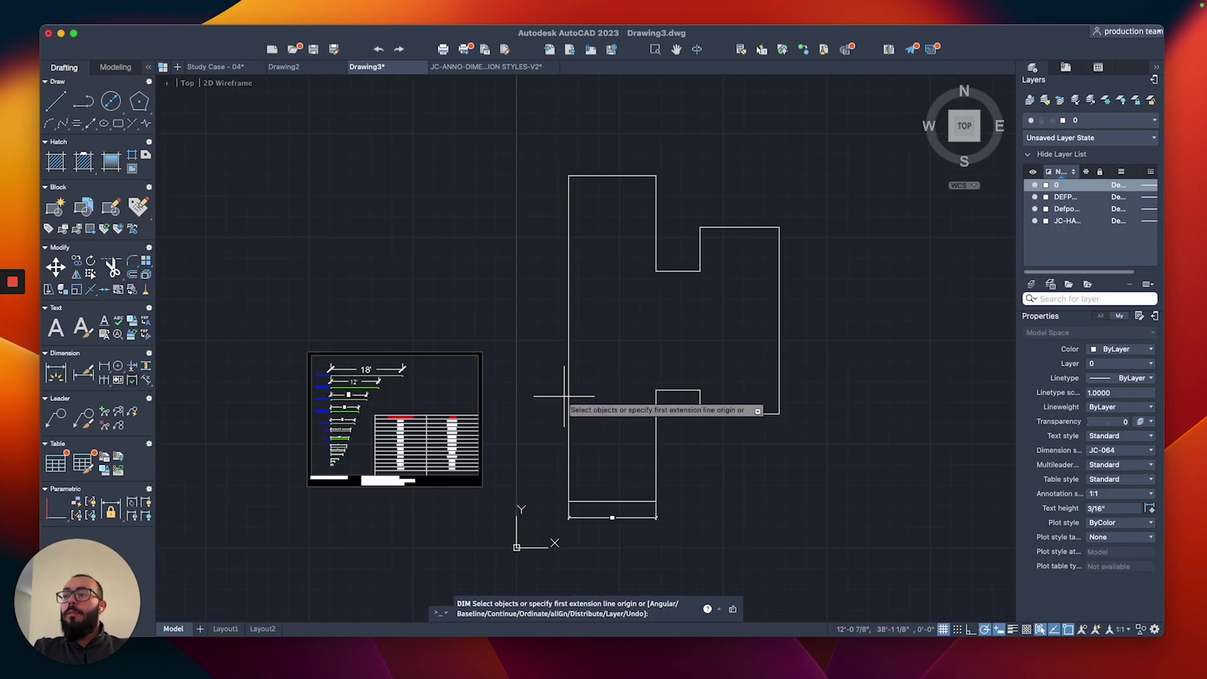
pyautogui.press('Return')
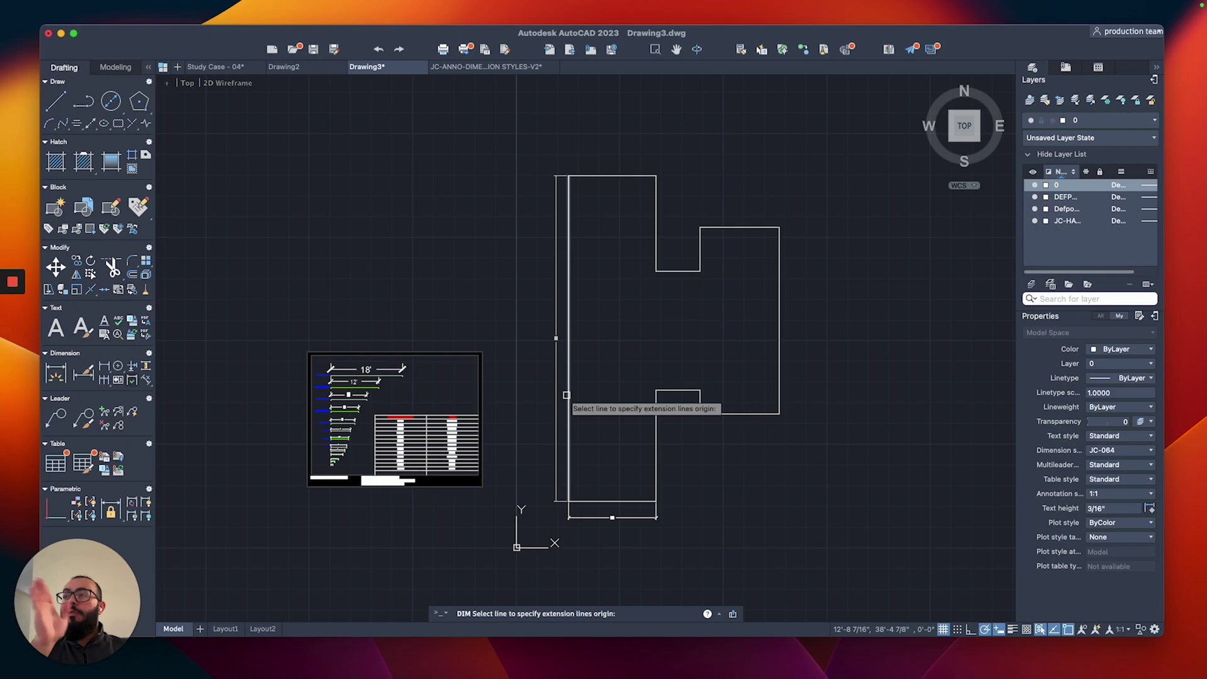
pyautogui.click(567, 396)
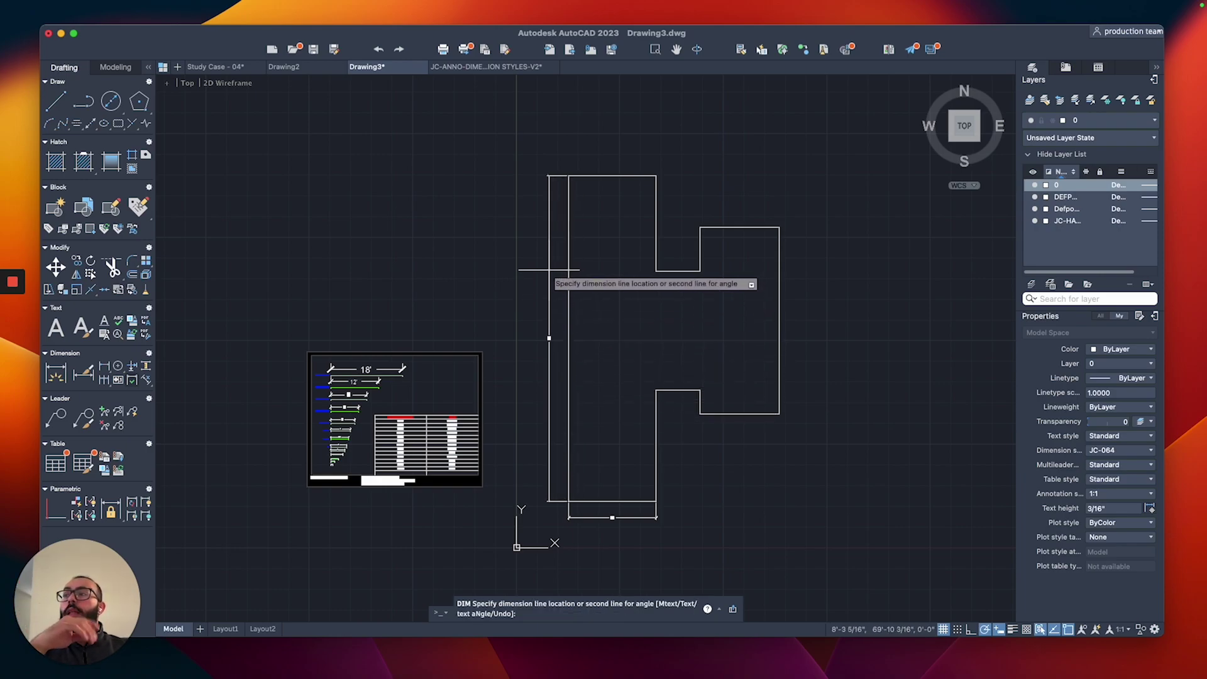
pyautogui.click(552, 270)
pyautogui.scroll(4, 607, 249)
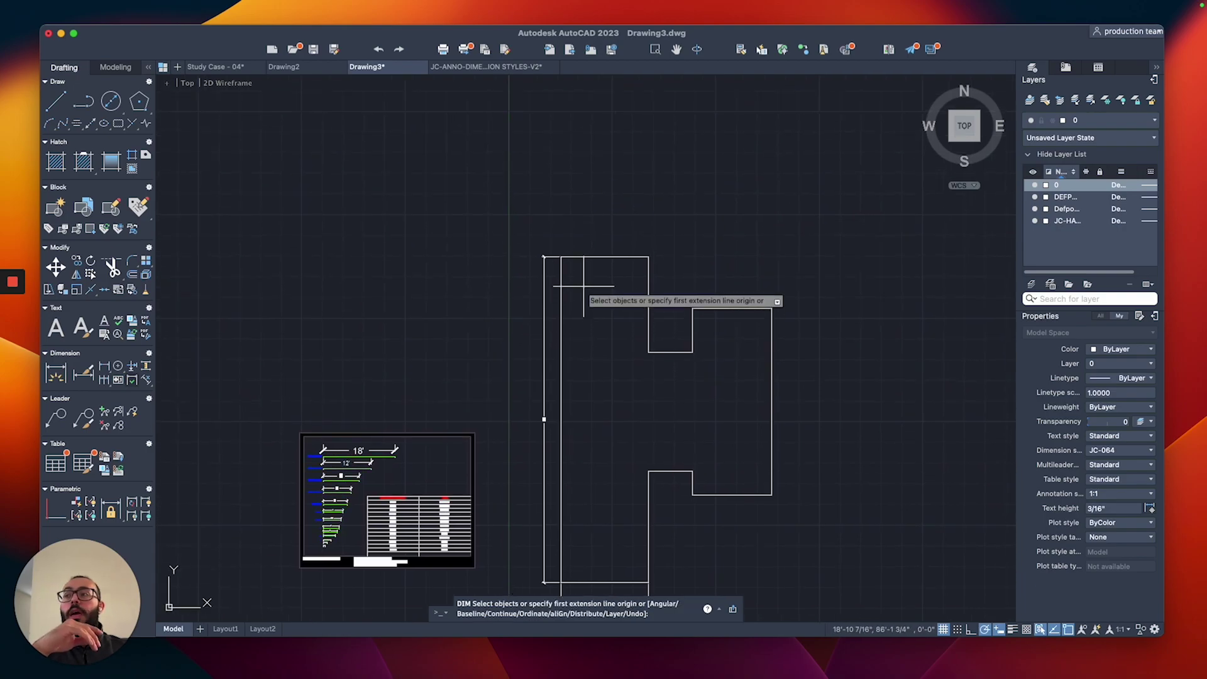
# Dimension the top edge (22'), the right vertical line (24') and the notch bottom (11').
pyautogui.click(560, 240)
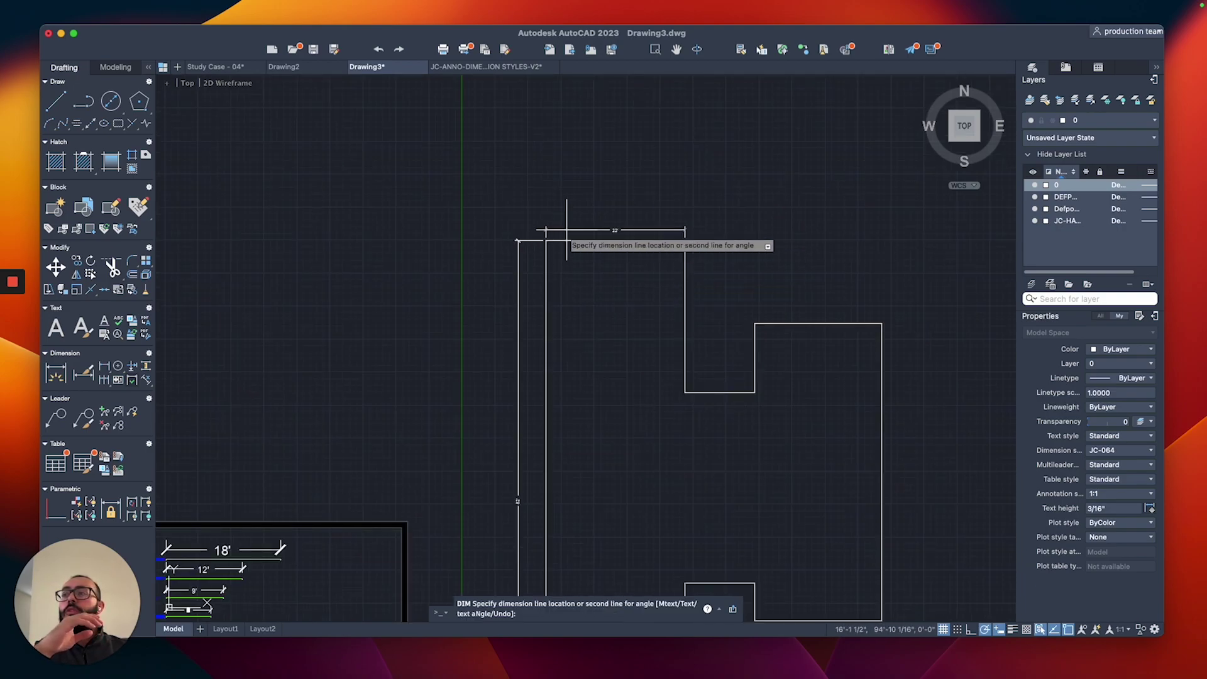
pyautogui.click(593, 211)
pyautogui.click(685, 273)
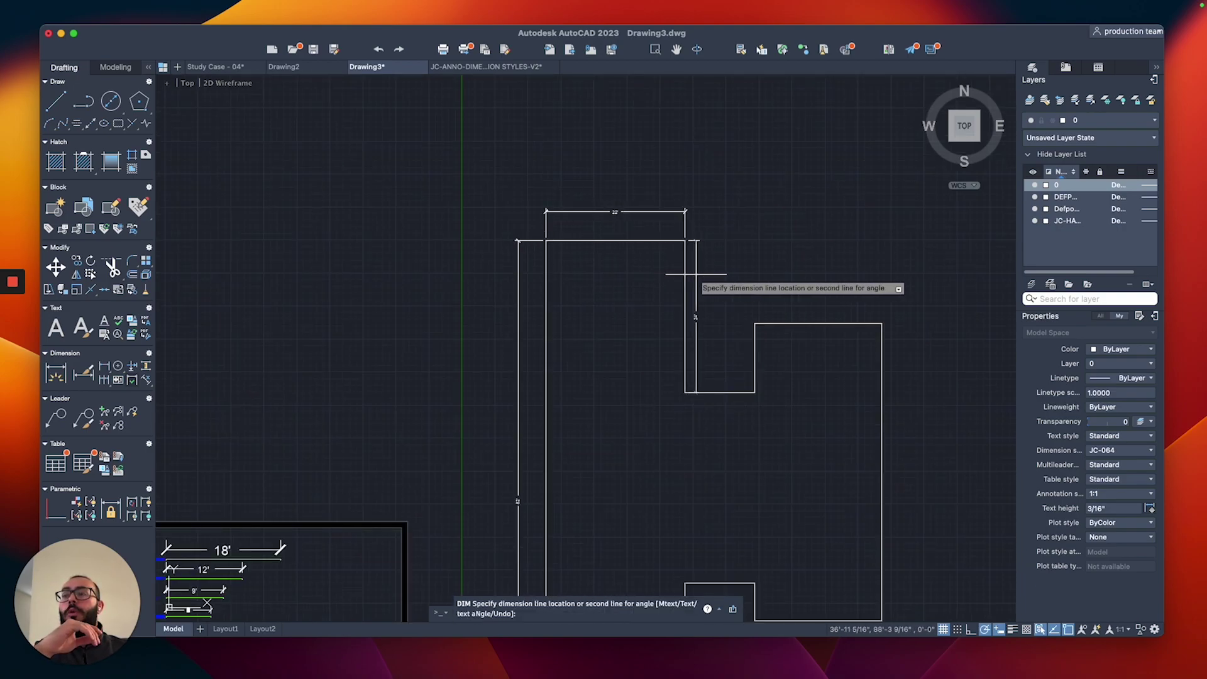
pyautogui.click(699, 276)
pyautogui.scroll(6, 742, 396)
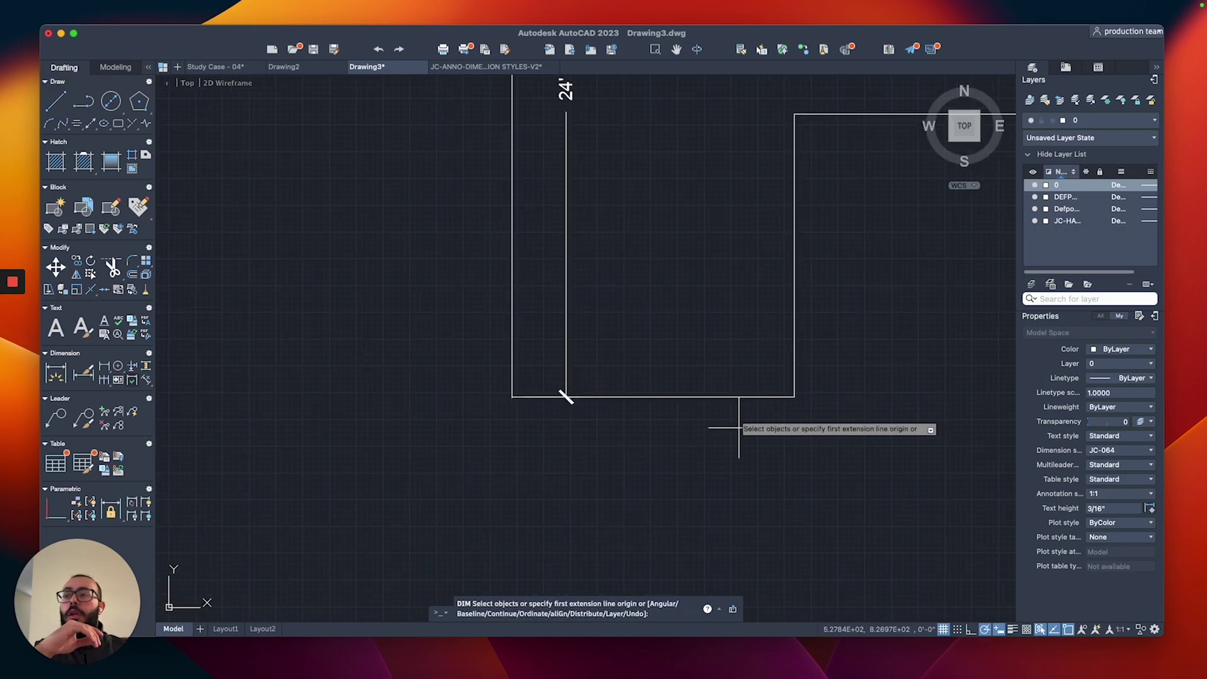
pyautogui.click(566, 396)
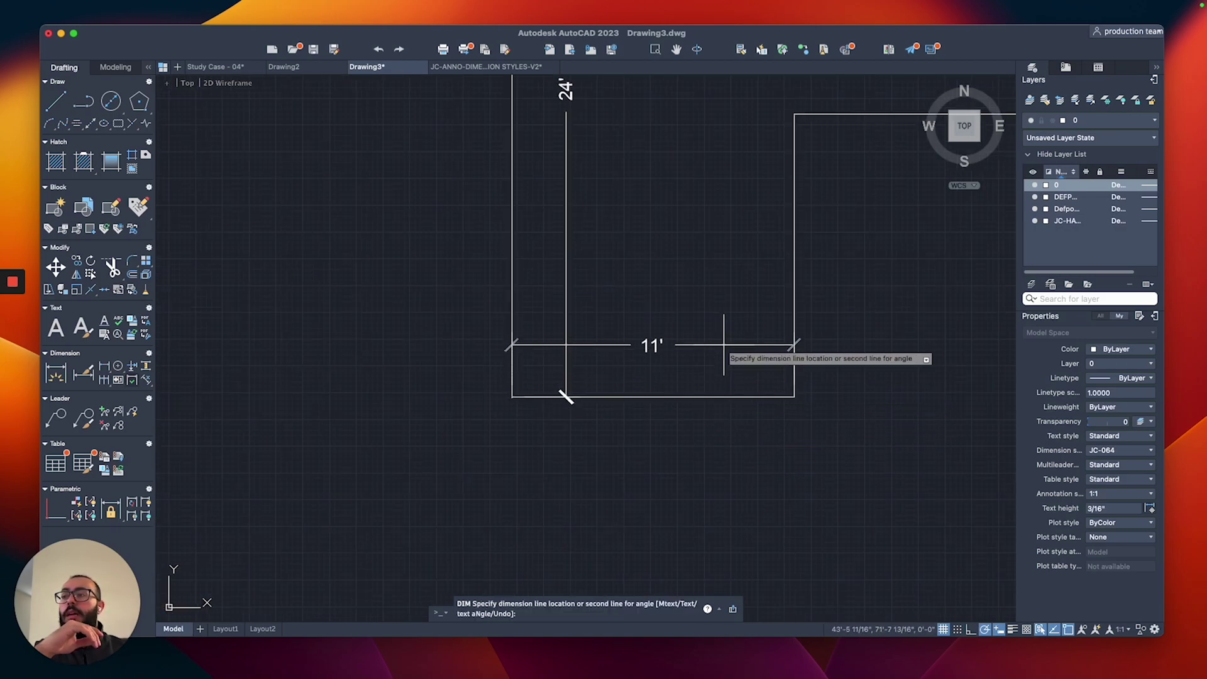
pyautogui.scroll(-2, 723, 346)
pyautogui.click(720, 343)
pyautogui.scroll(-4, 708, 321)
pyautogui.moveTo(707, 320); pyautogui.dragTo(597, 316, button='middle')
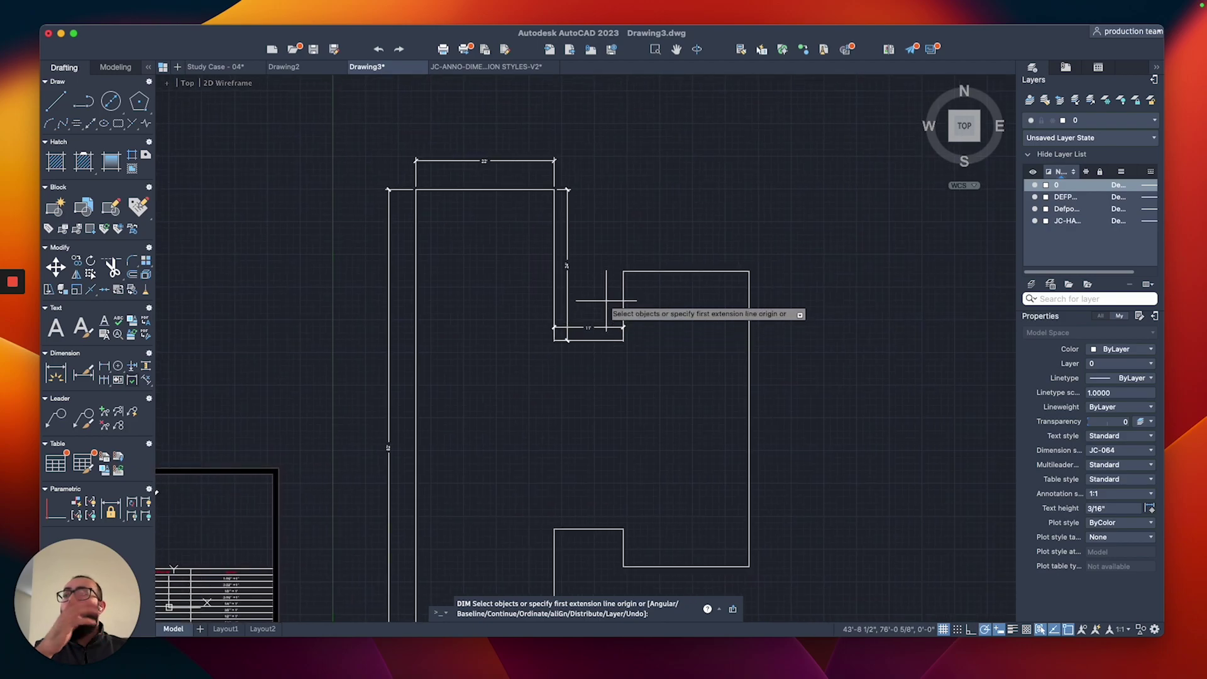
pyautogui.scroll(3, 619, 291)
# Dimension the notch's vertical line (11'), the right block top (20') and the right outer side.
pyautogui.click(630, 276)
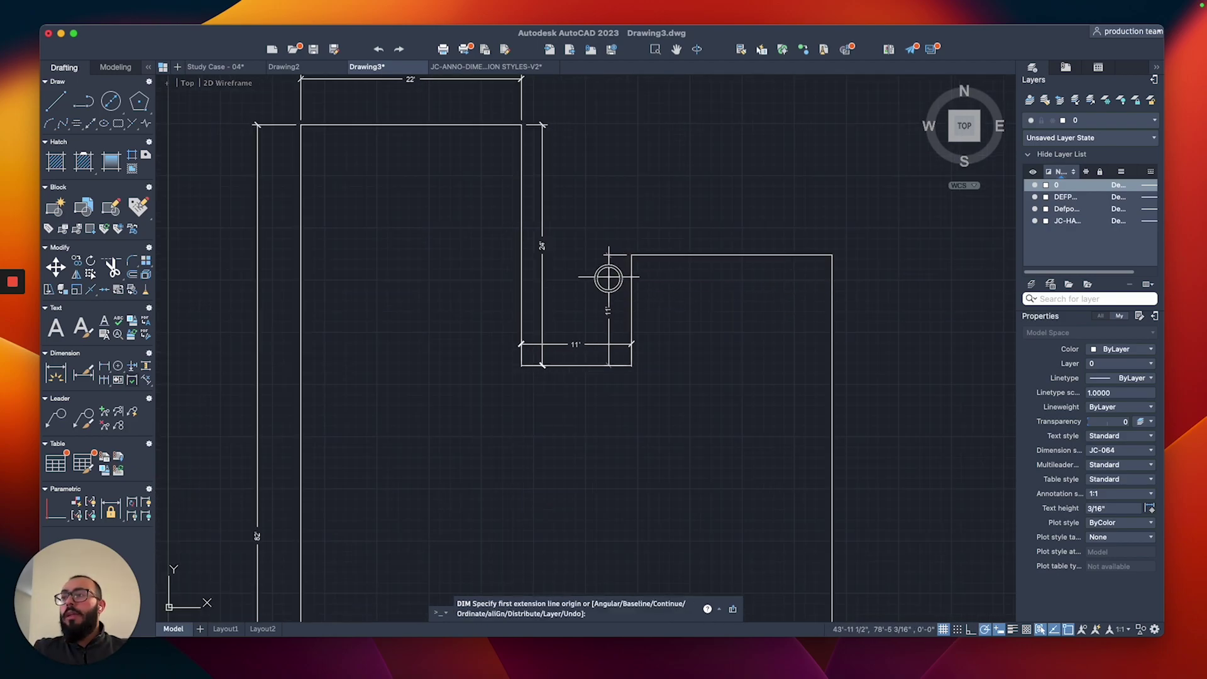
pyautogui.click(608, 274)
pyautogui.click(656, 255)
pyautogui.click(659, 227)
pyautogui.scroll(-2, 667, 236)
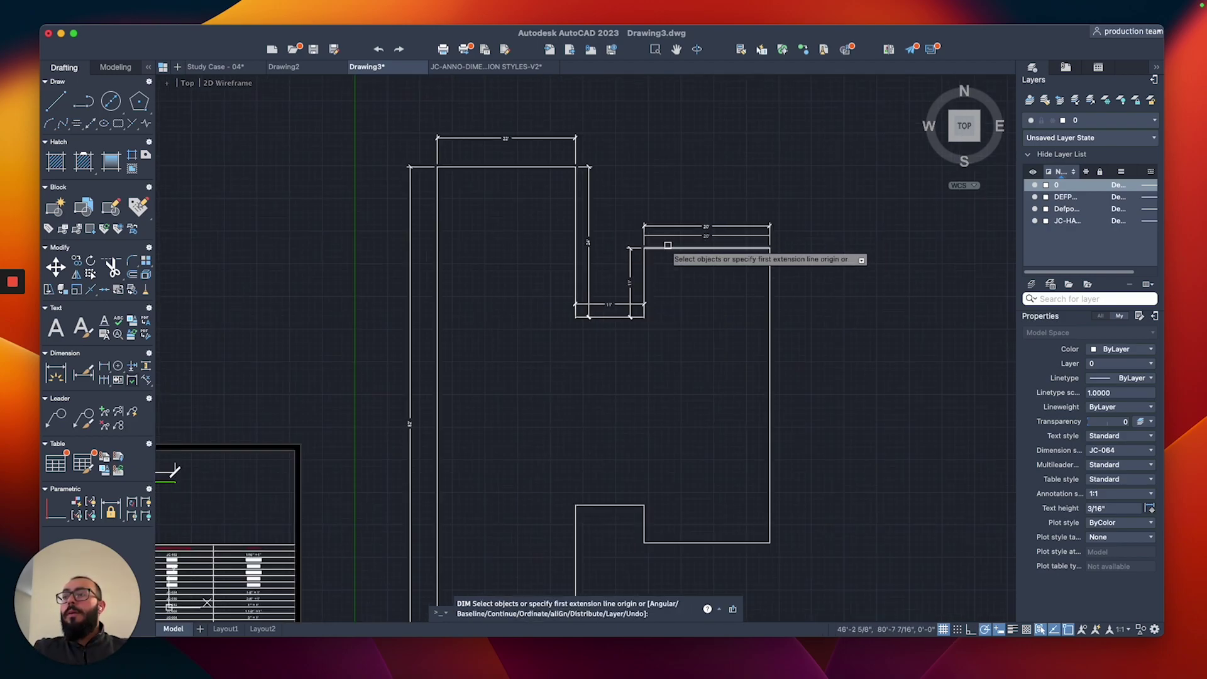
pyautogui.click(771, 302)
pyautogui.click(790, 300)
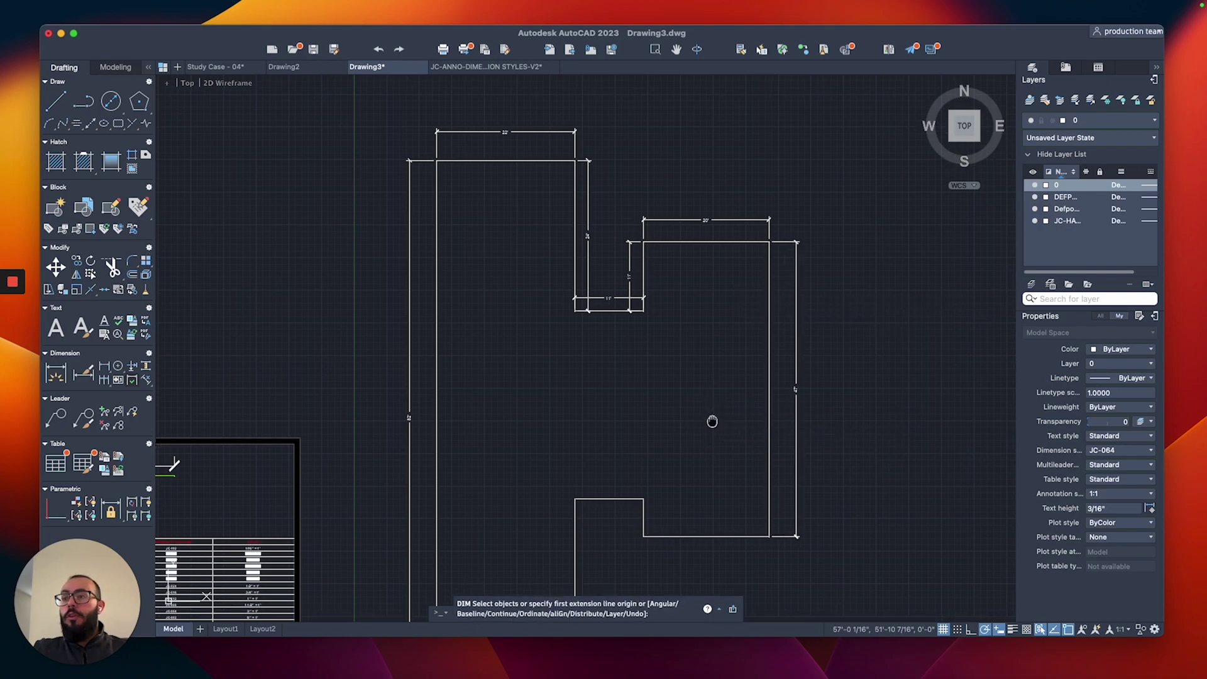
pyautogui.scroll(2, 711, 423)
# Place the bottom 20' and 11' dimensions in line with the 22' dimension.
pyautogui.click(808, 404)
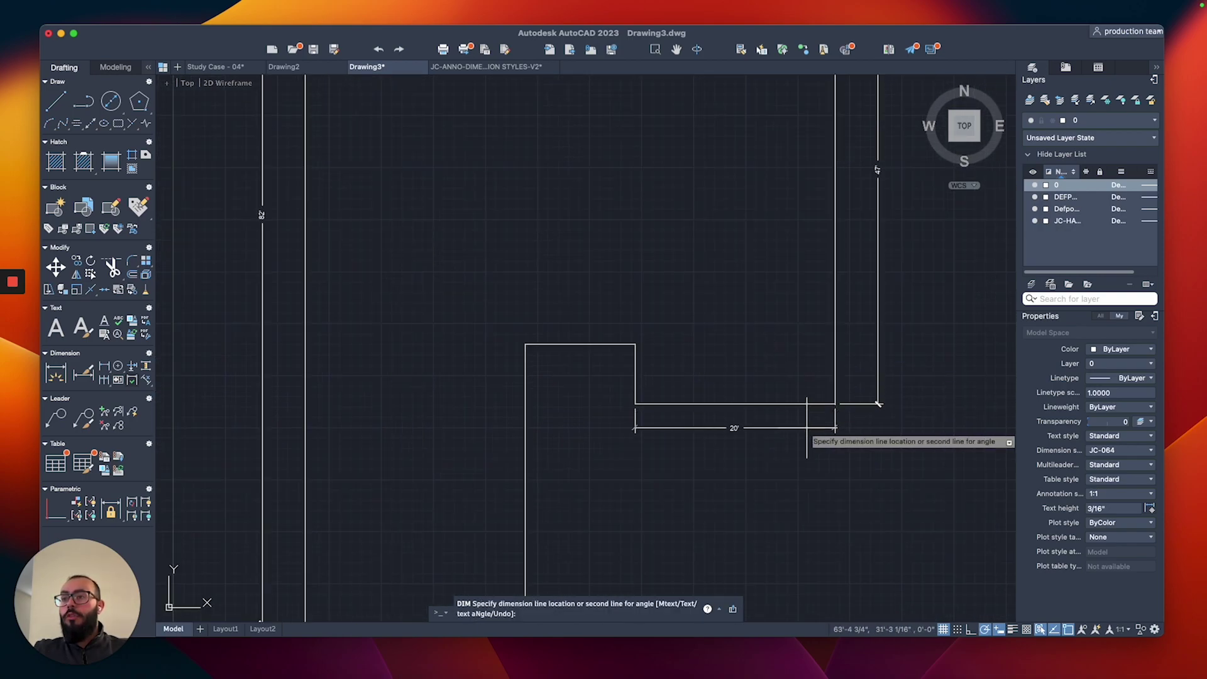
pyautogui.scroll(-2, 802, 443)
pyautogui.scroll(4, 758, 434)
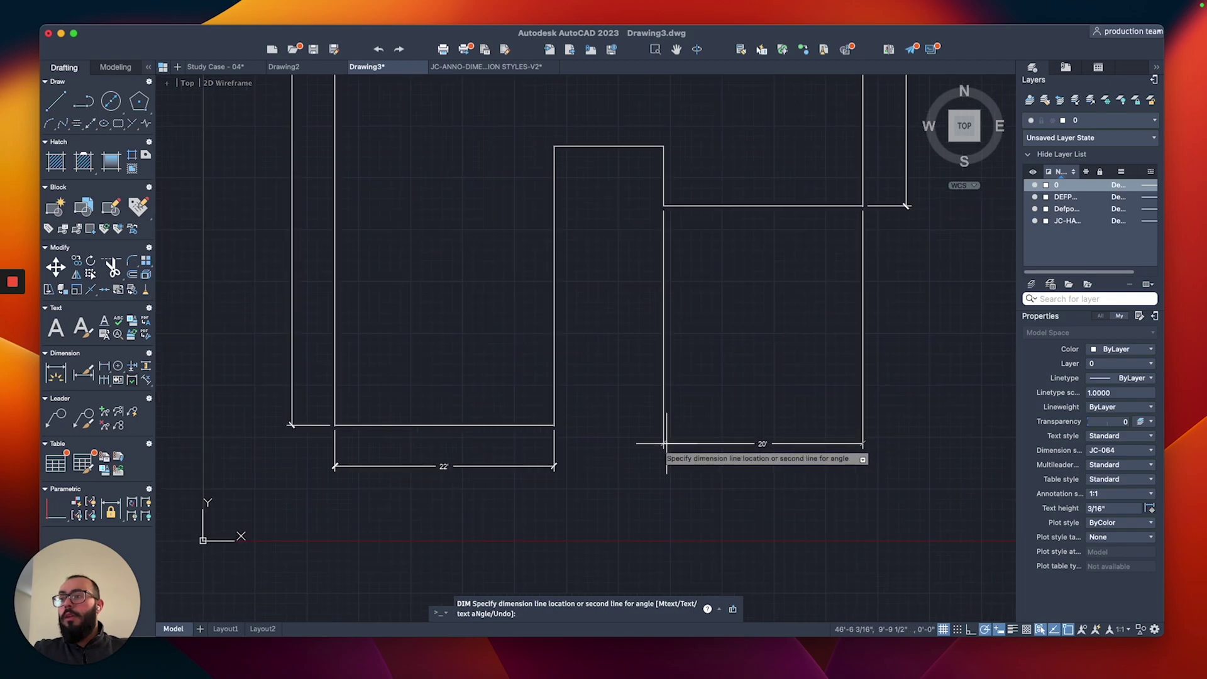
pyautogui.click(468, 484)
pyautogui.scroll(-3, 468, 484)
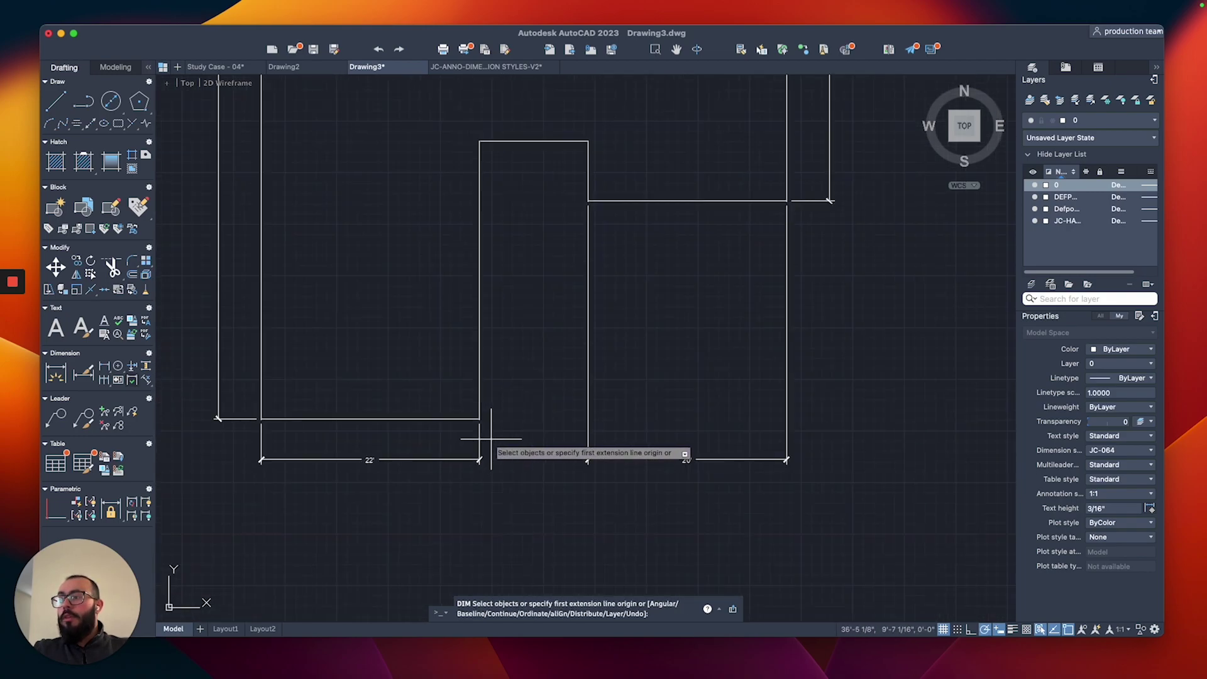
pyautogui.click(552, 141)
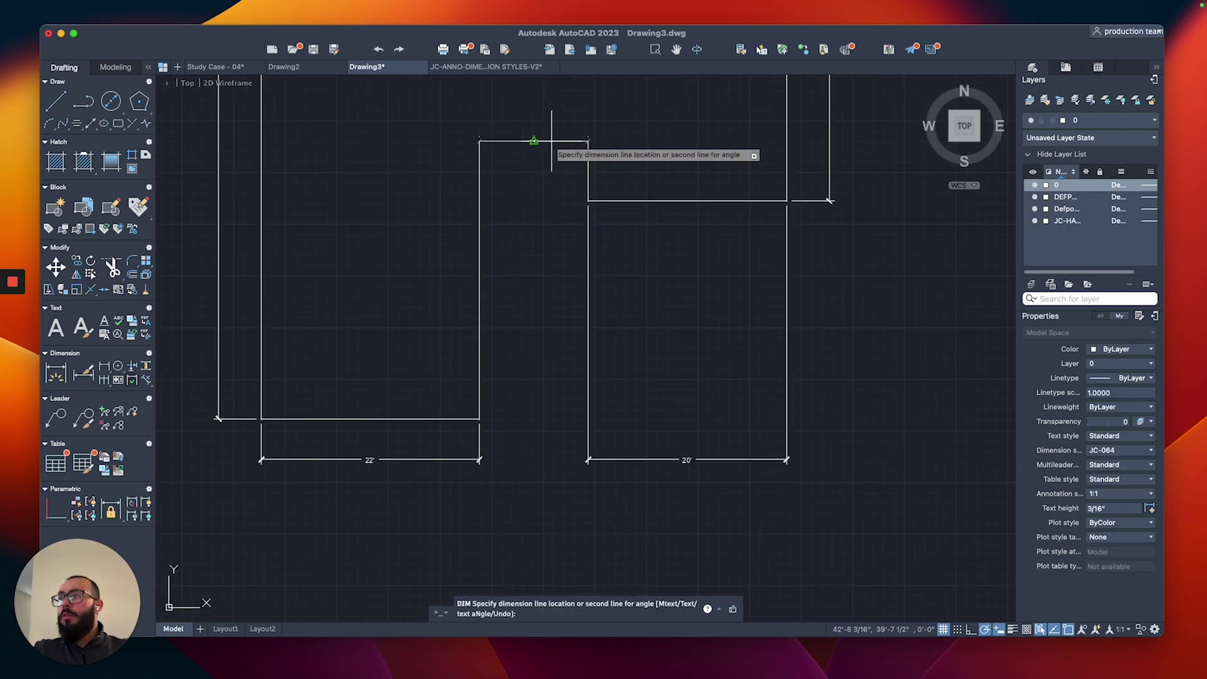
pyautogui.scroll(4, 481, 481)
pyautogui.click(465, 398)
pyautogui.scroll(-5, 539, 337)
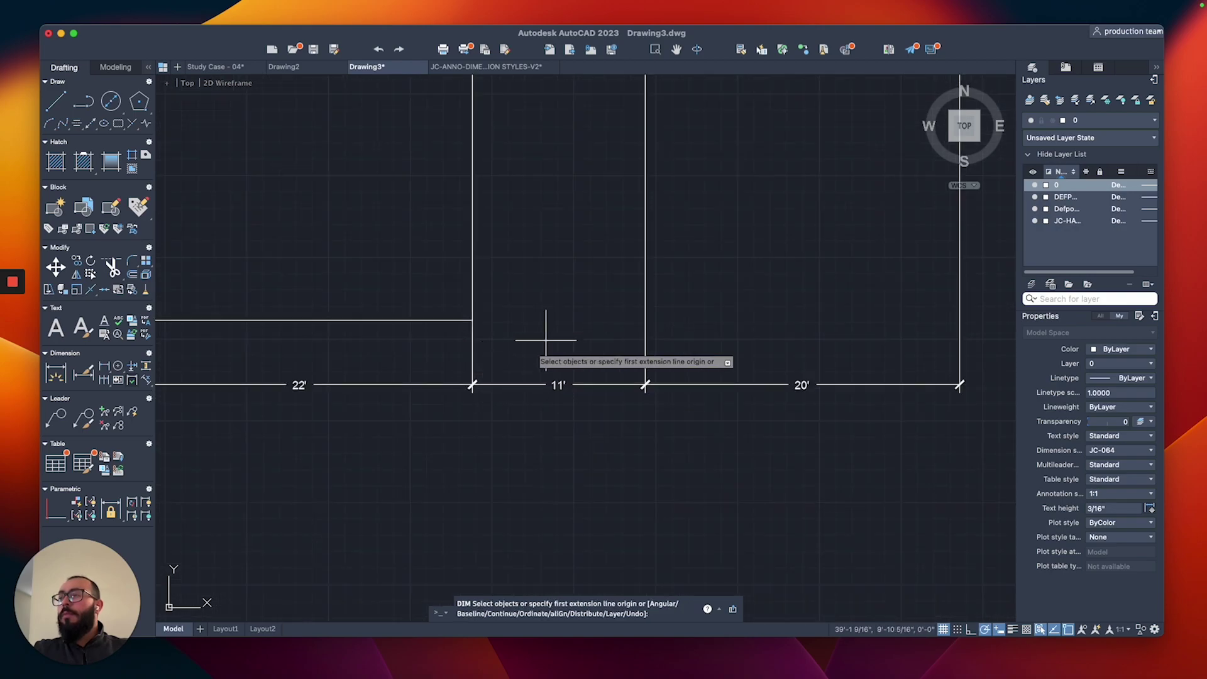
pyautogui.scroll(3, 608, 327)
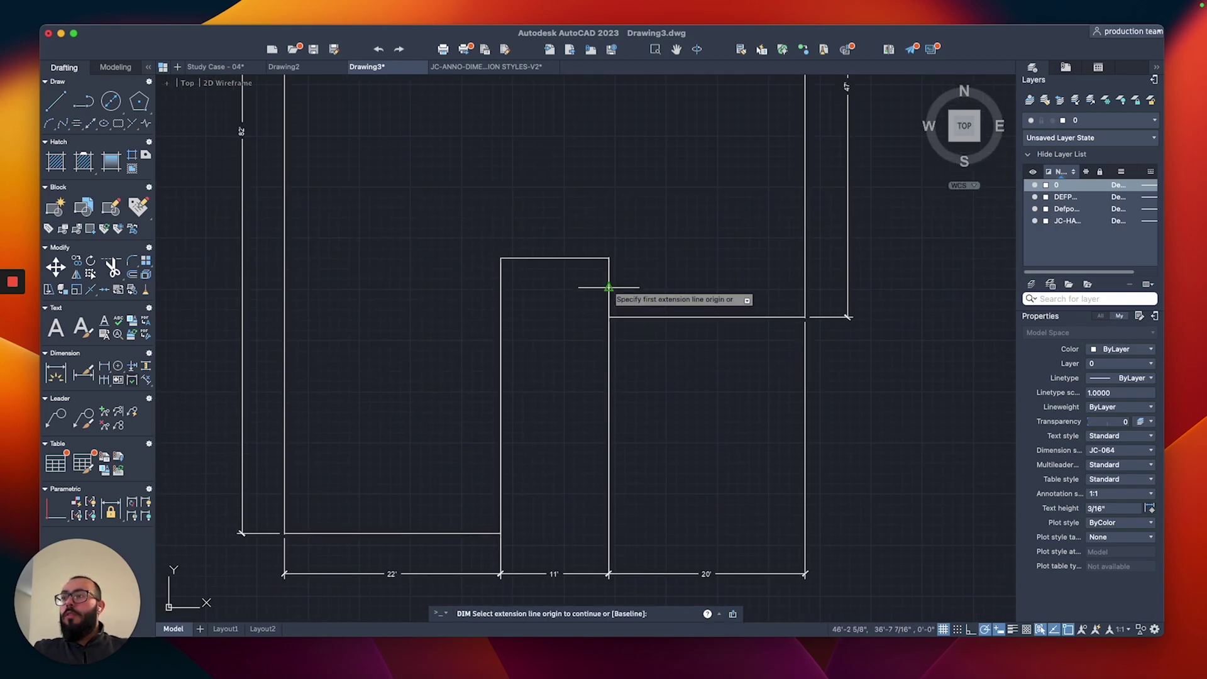
pyautogui.scroll(4, 607, 270)
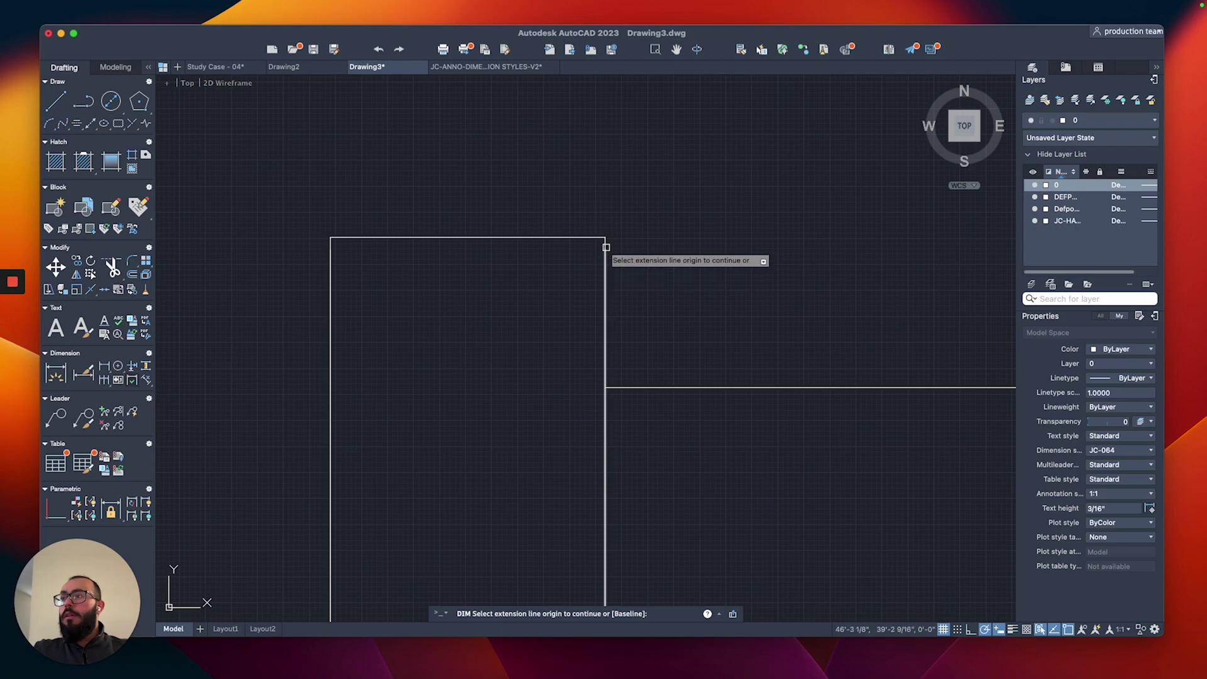
# End the dimensioning command.
pyautogui.press('Return')
pyautogui.scroll(3, 603, 261)
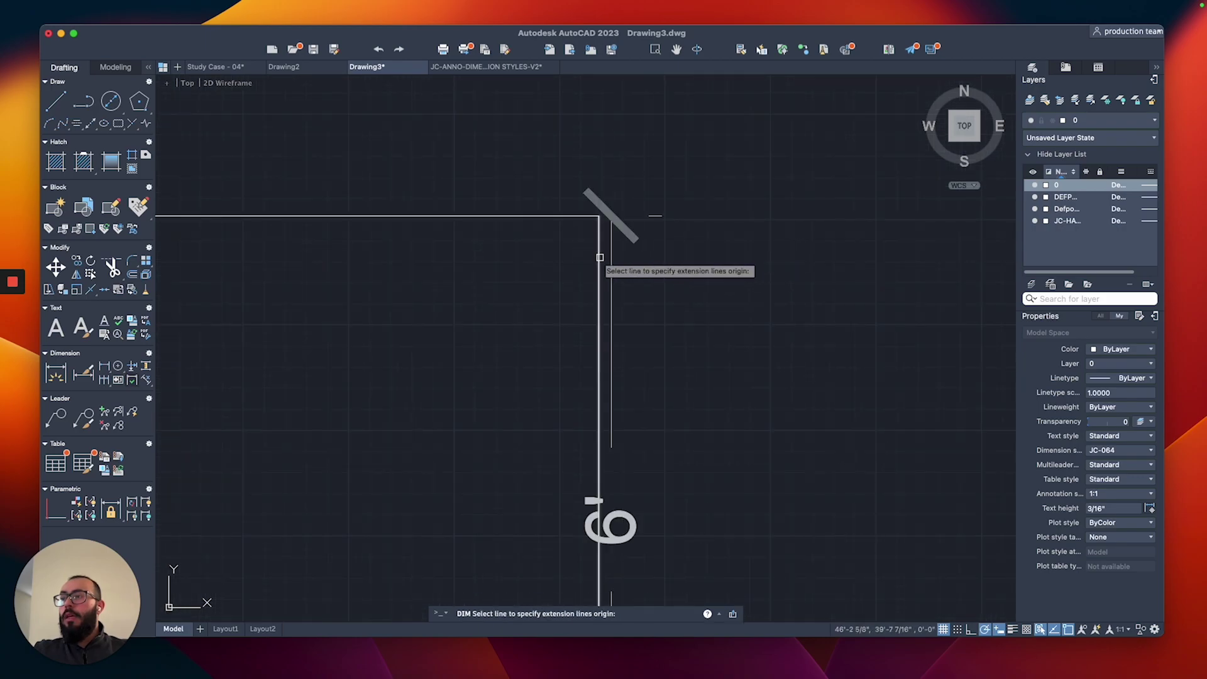
pyautogui.scroll(-5, 600, 257)
pyautogui.press('Escape')
pyautogui.scroll(-5, 490, 327)
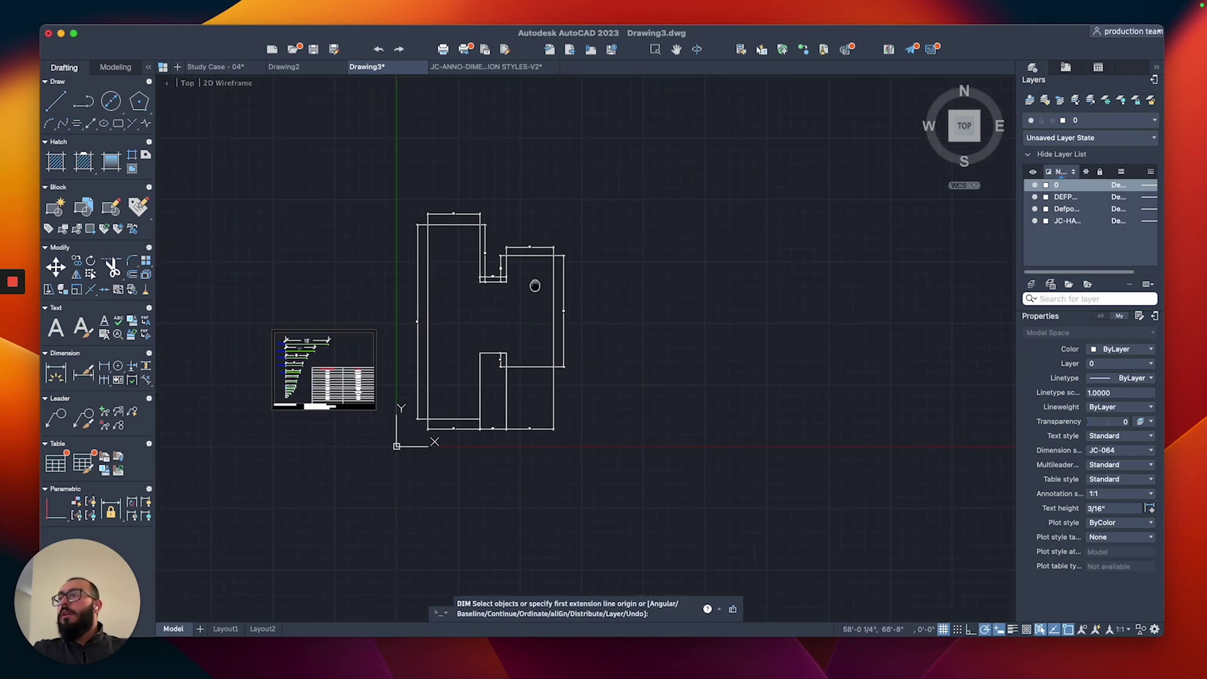
pyautogui.scroll(4, 535, 286)
pyautogui.scroll(-4, 539, 302)
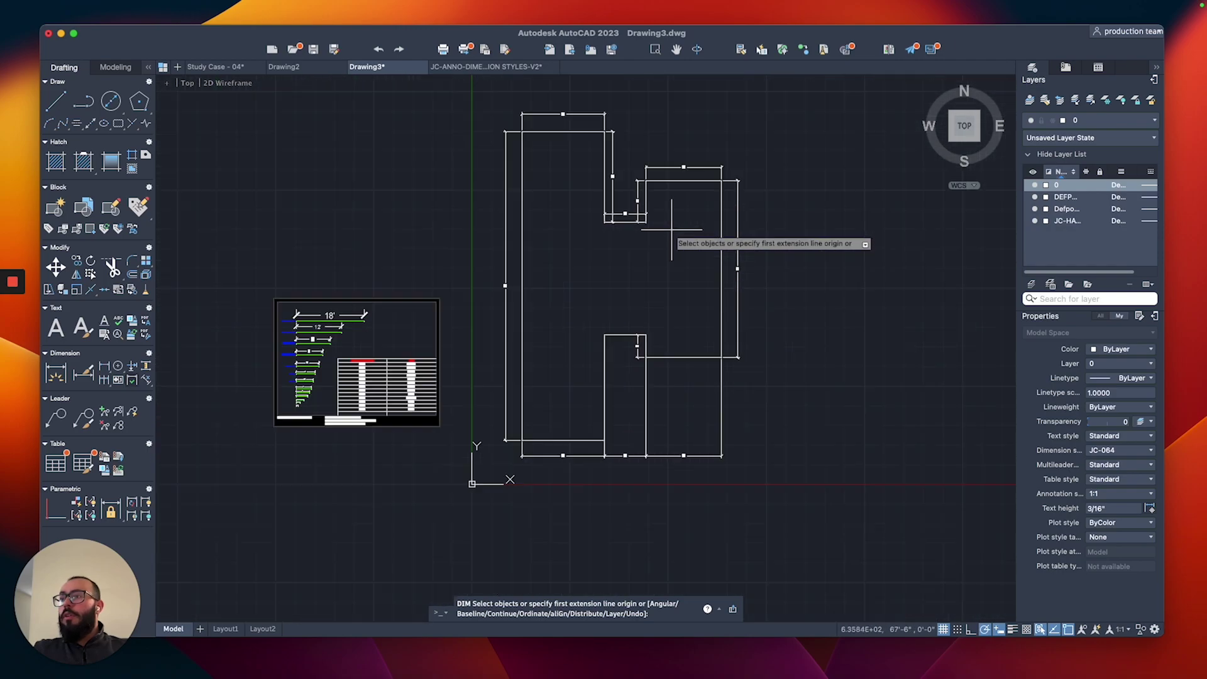
pyautogui.scroll(5, 686, 408)
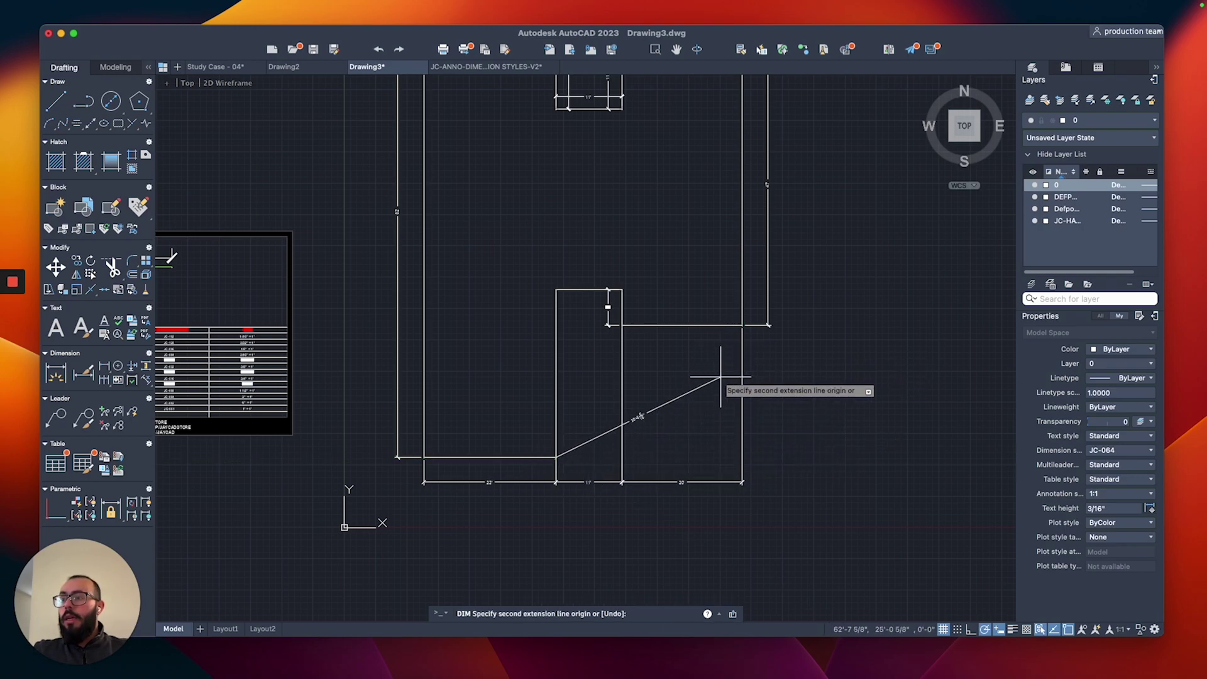
# Dimension the lower right step of the outline by its corners and place the dimension line.
pyautogui.click(744, 326)
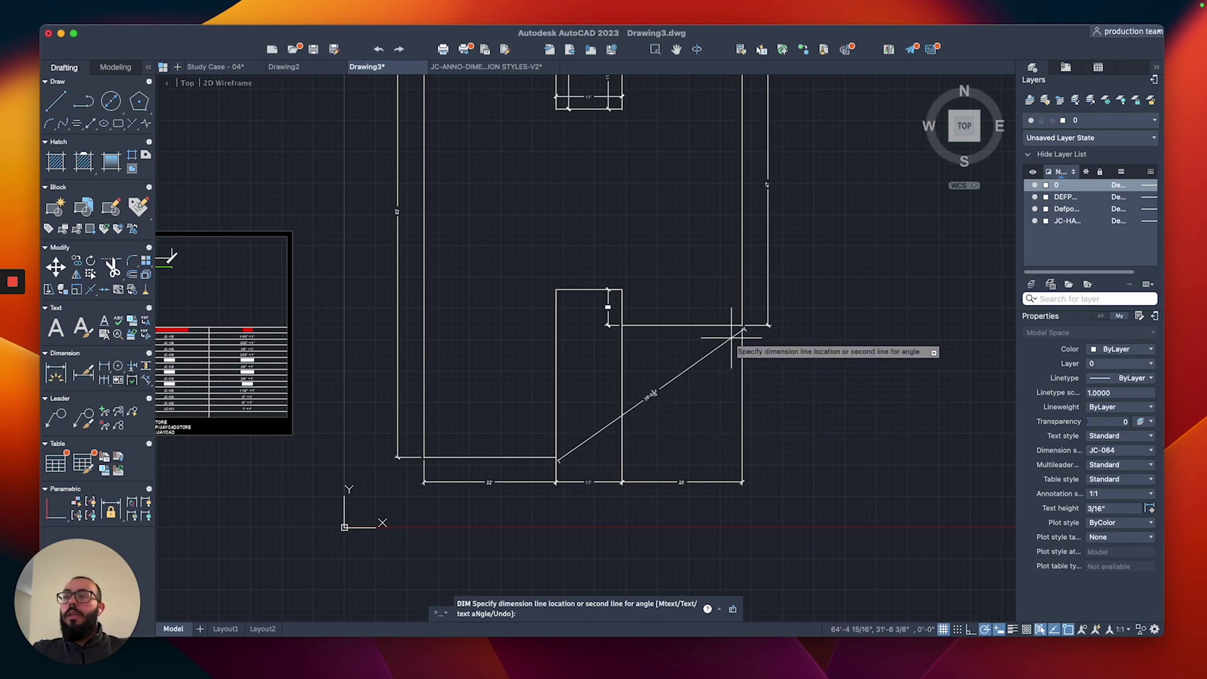
pyautogui.scroll(5, 764, 328)
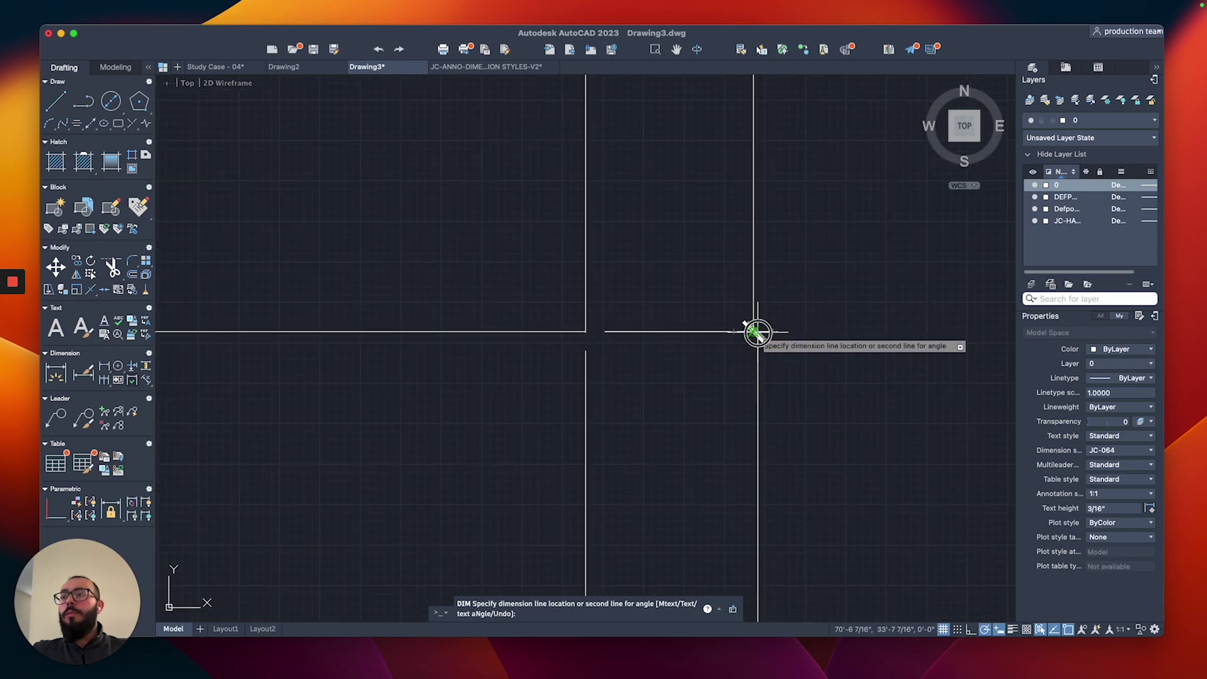
pyautogui.click(757, 330)
pyautogui.scroll(-6, 713, 375)
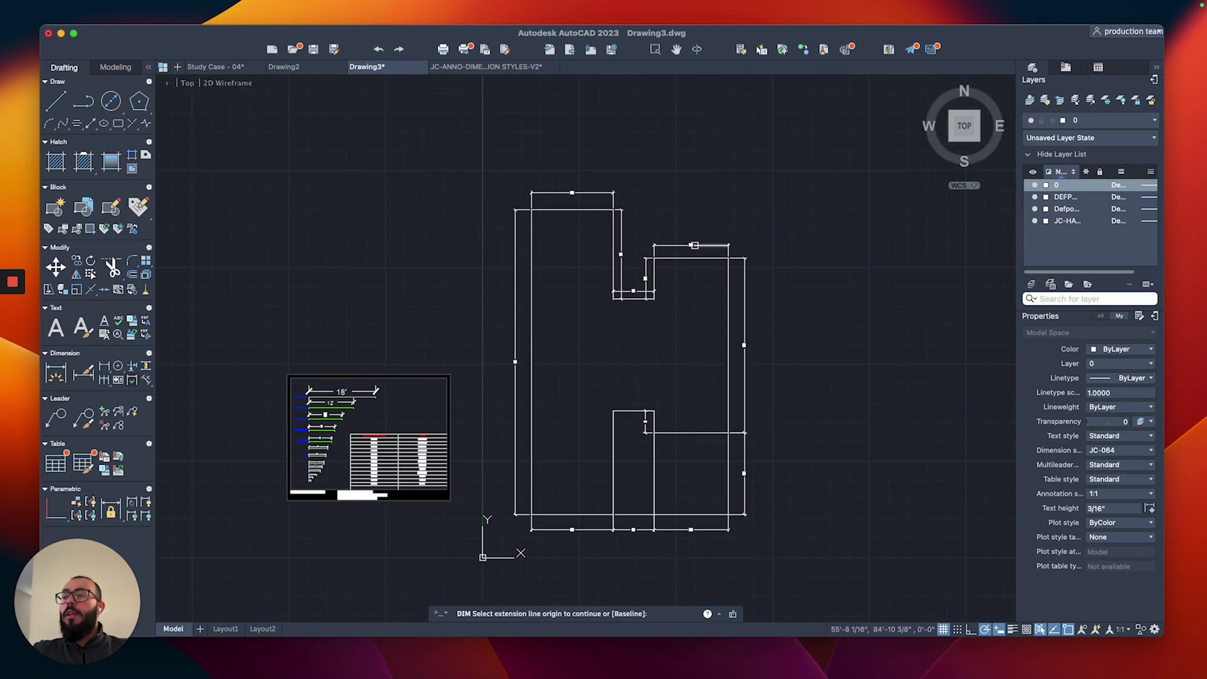
pyautogui.scroll(4, 667, 239)
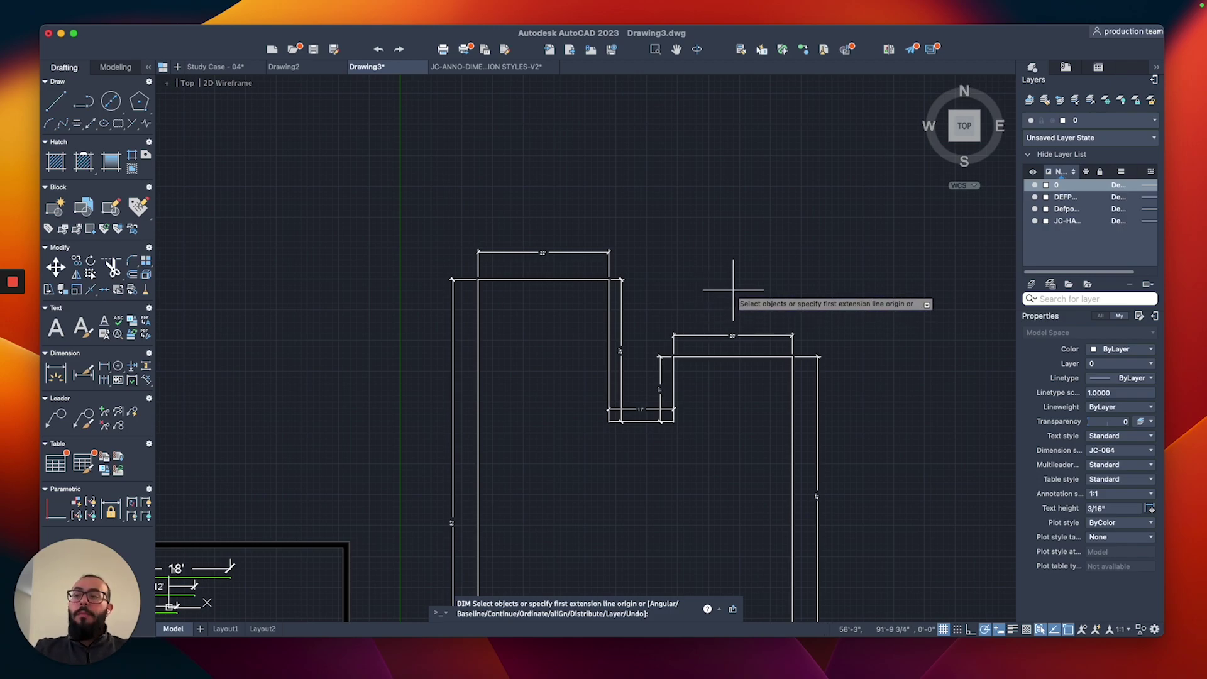
# Grip-stretch the top 20' dimension line up to the 22' dimension's level.
pyautogui.press('Escape')
pyautogui.click(684, 337)
pyautogui.scroll(3, 718, 293)
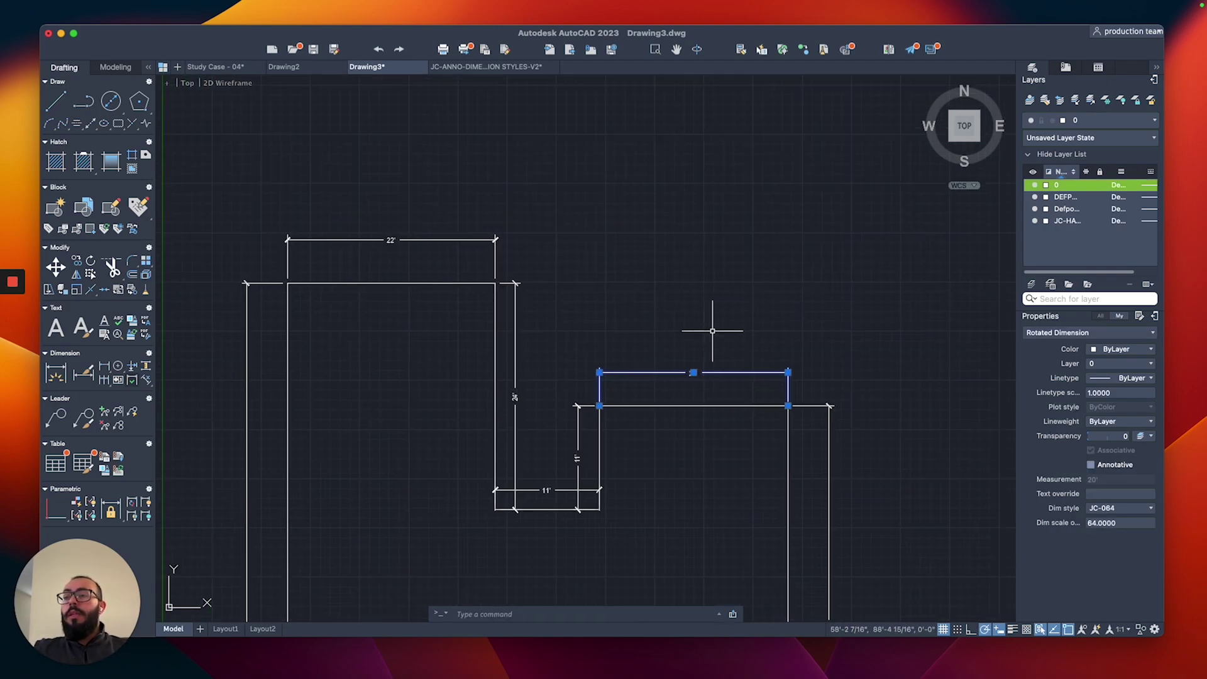
pyautogui.scroll(2, 771, 346)
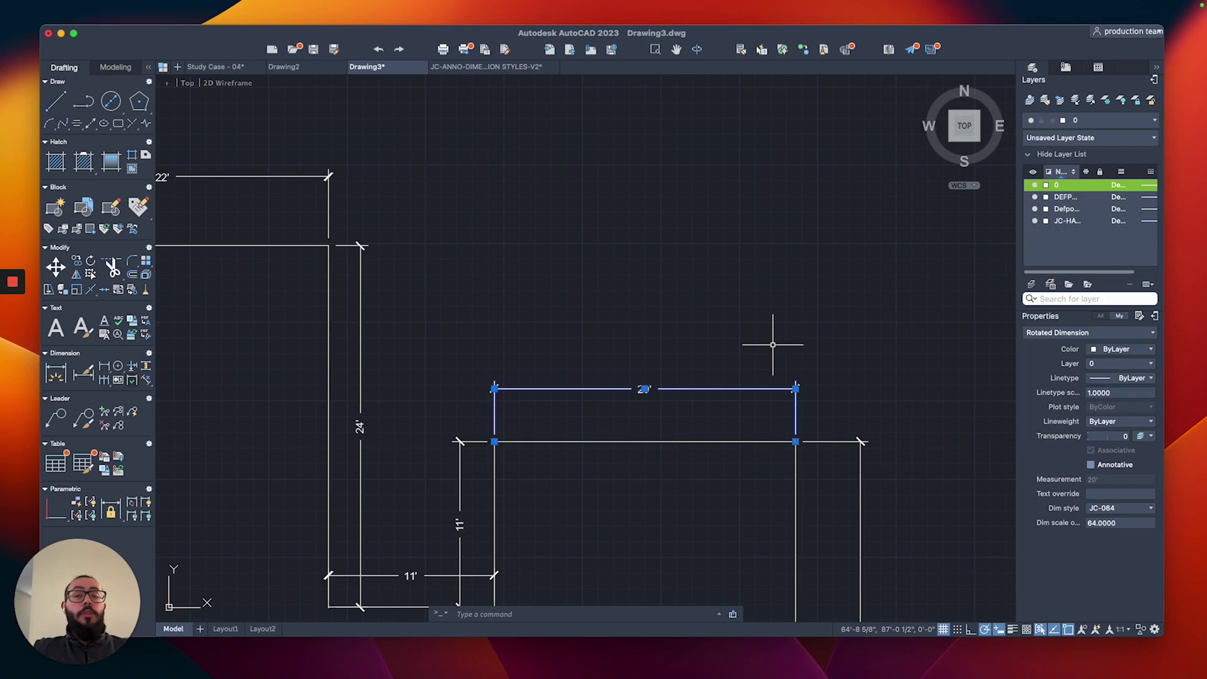
pyautogui.moveTo(634, 348); pyautogui.dragTo(662, 376, button='middle')
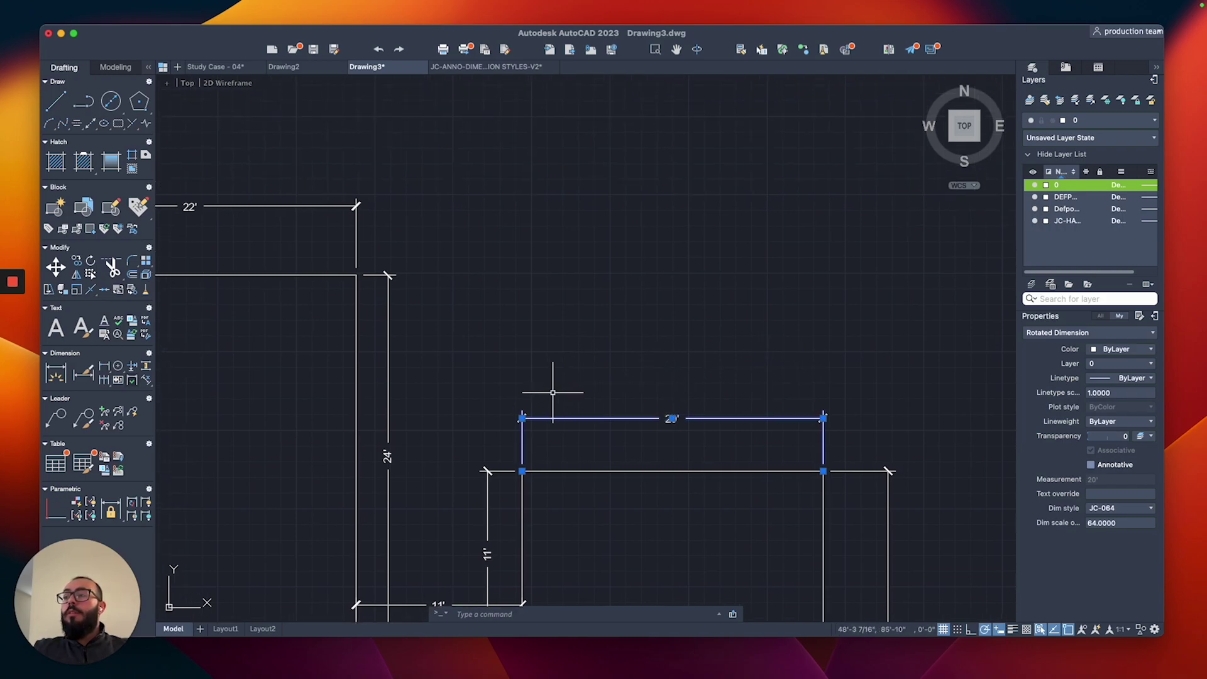
pyautogui.click(522, 418)
pyautogui.click(356, 205)
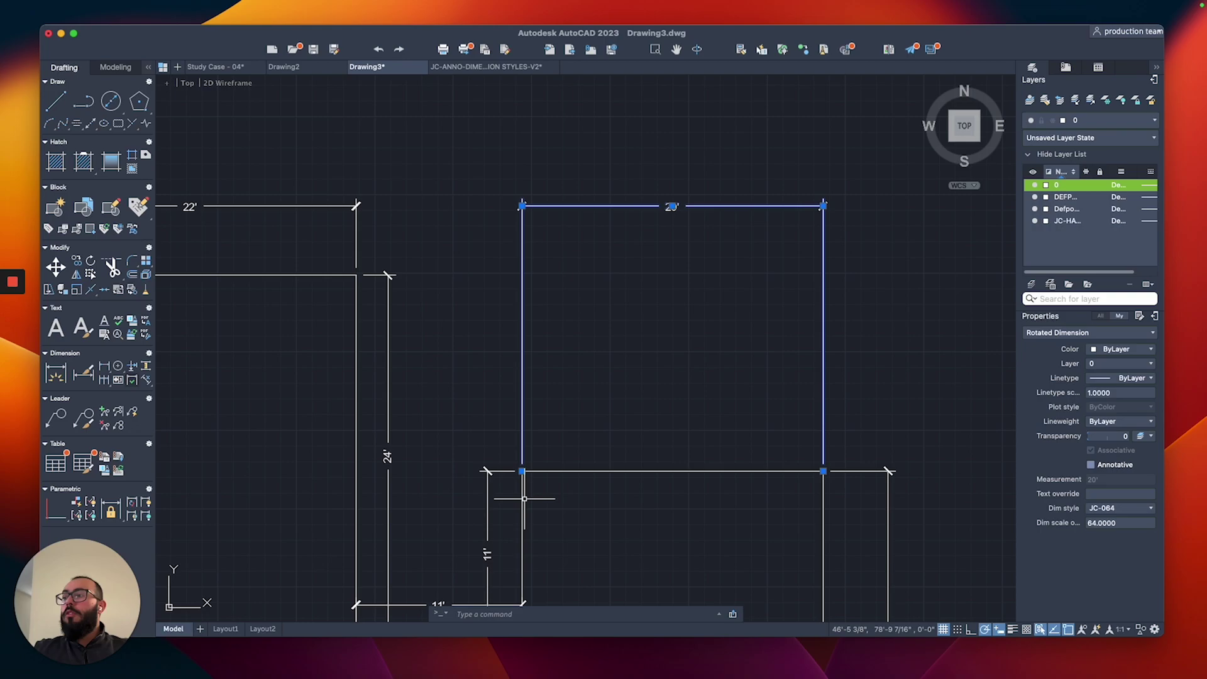
pyautogui.scroll(-2, 522, 500)
pyautogui.press('Escape')
# Move the 11' dimension to the top and snap its end grip onto the 22' dimension line.
pyautogui.moveTo(493, 425); pyautogui.dragTo(529, 396, button='middle')
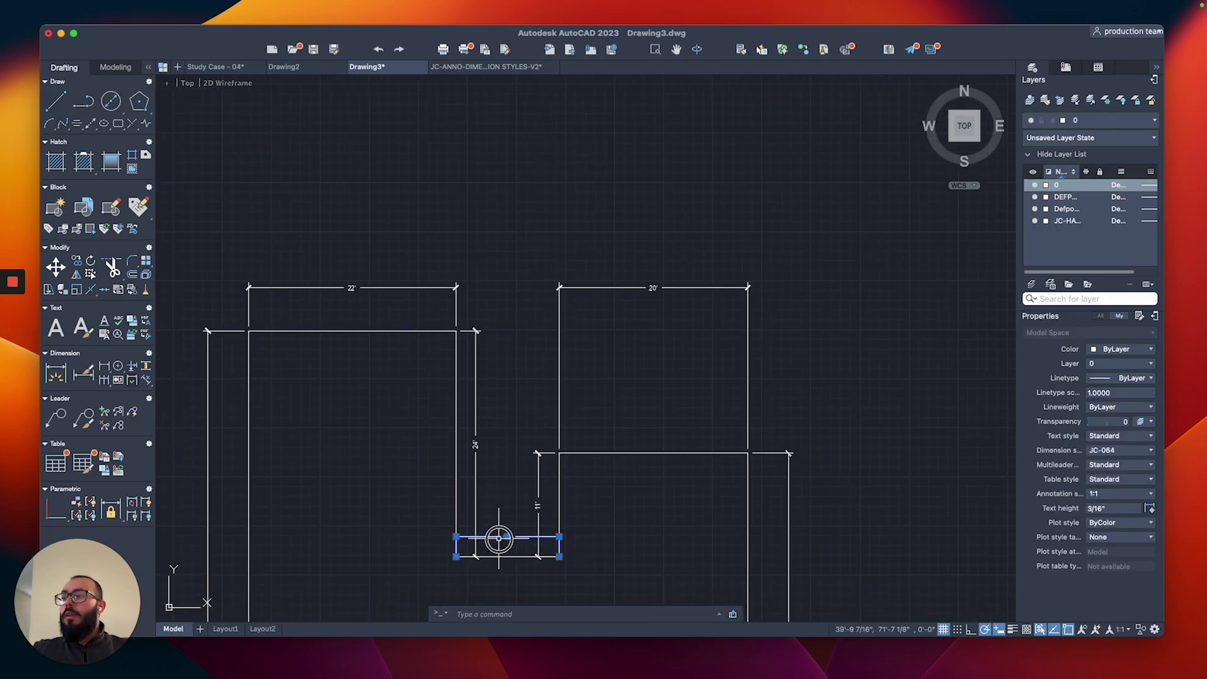
pyautogui.write('m')
pyautogui.press('Return')
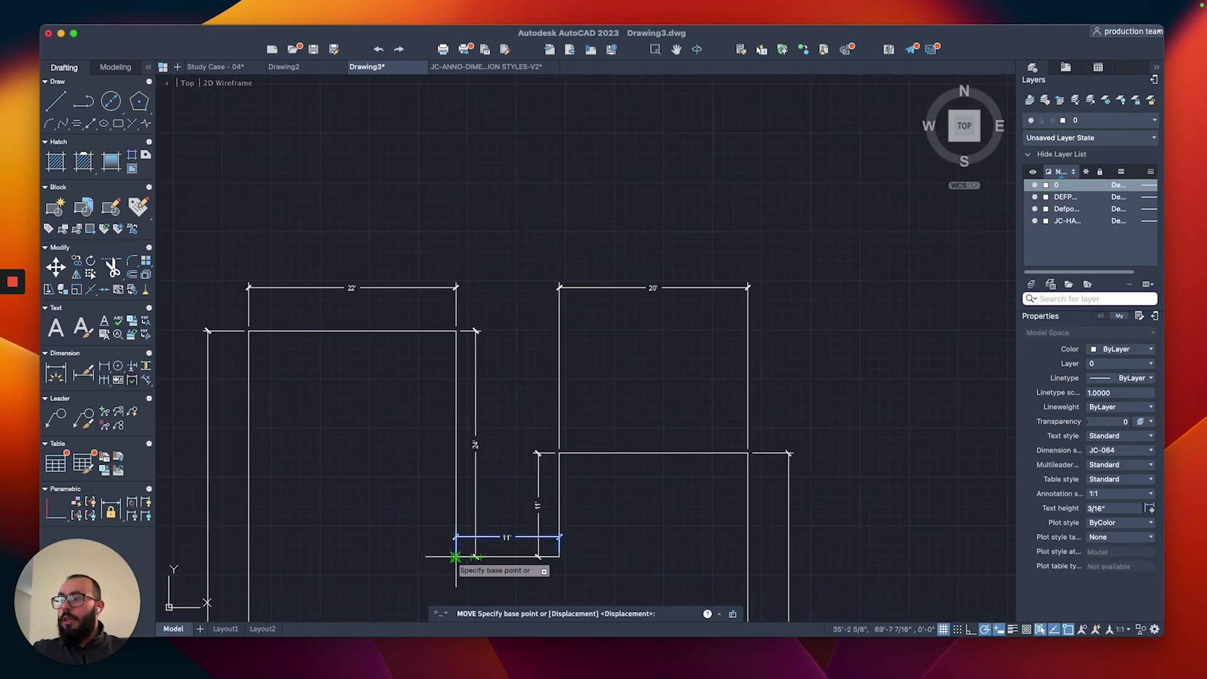
pyautogui.click(457, 556)
pyautogui.click(456, 331)
pyautogui.scroll(3, 491, 297)
pyautogui.click(529, 311)
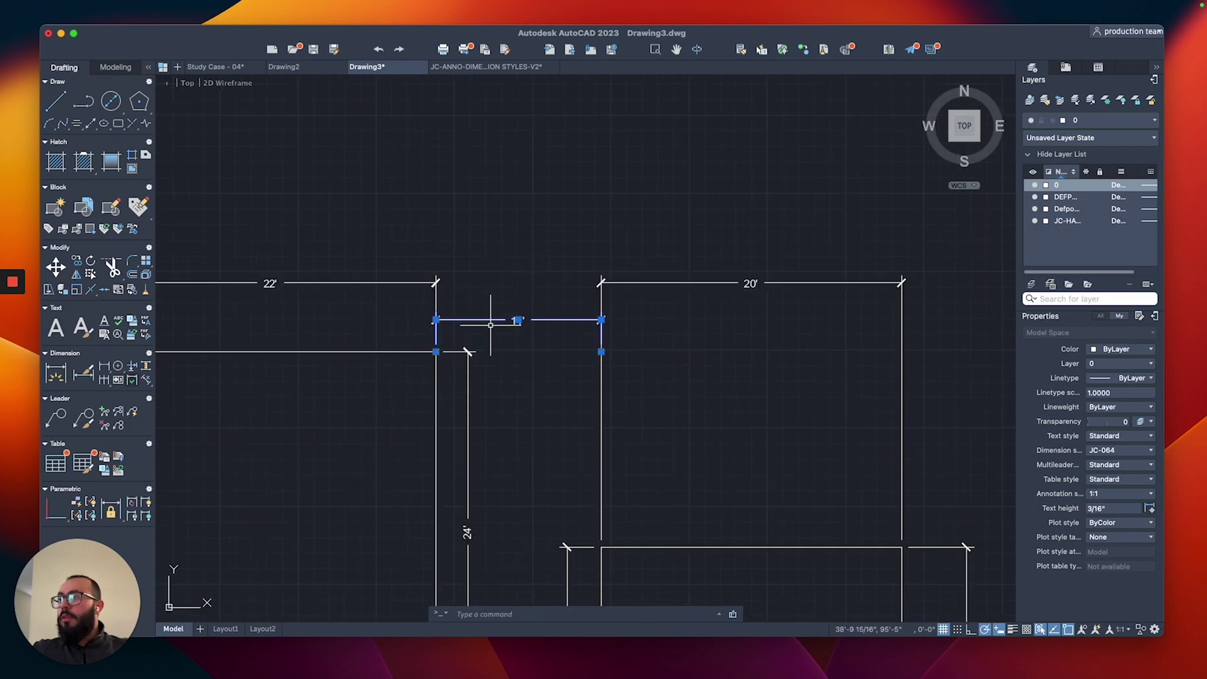
pyautogui.click(457, 311)
pyautogui.click(436, 283)
pyautogui.scroll(-2, 457, 313)
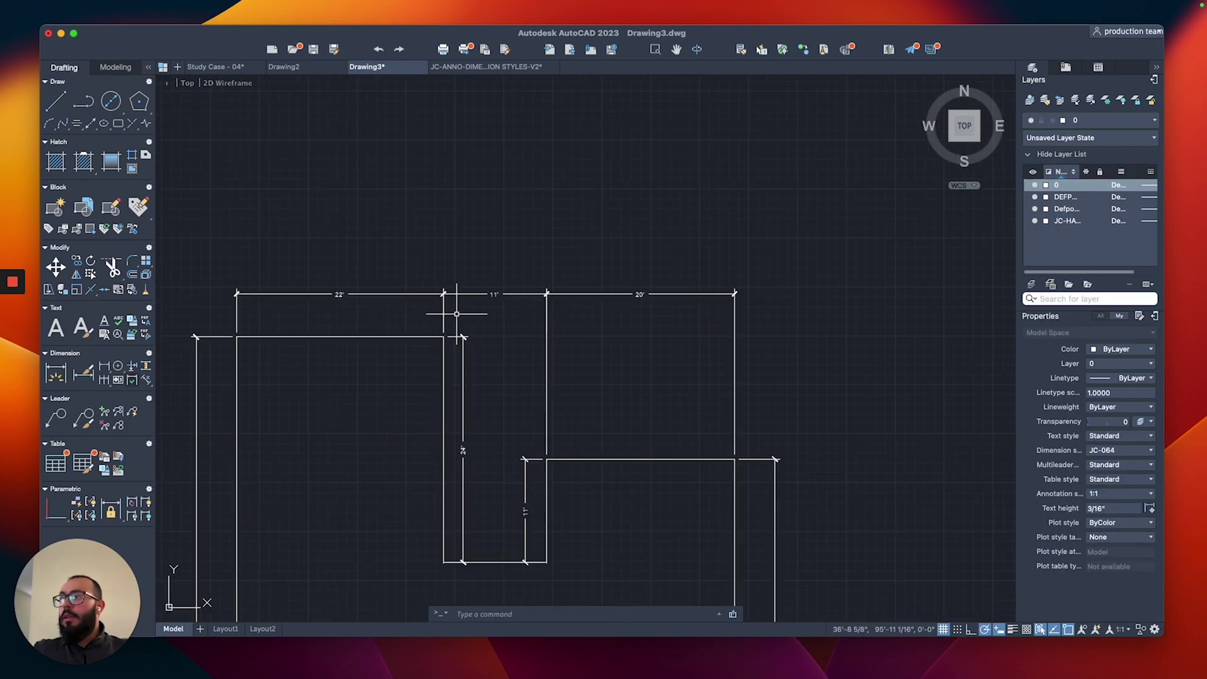
pyautogui.moveTo(578, 426); pyautogui.dragTo(605, 334, button='middle')
pyautogui.scroll(-3, 493, 318)
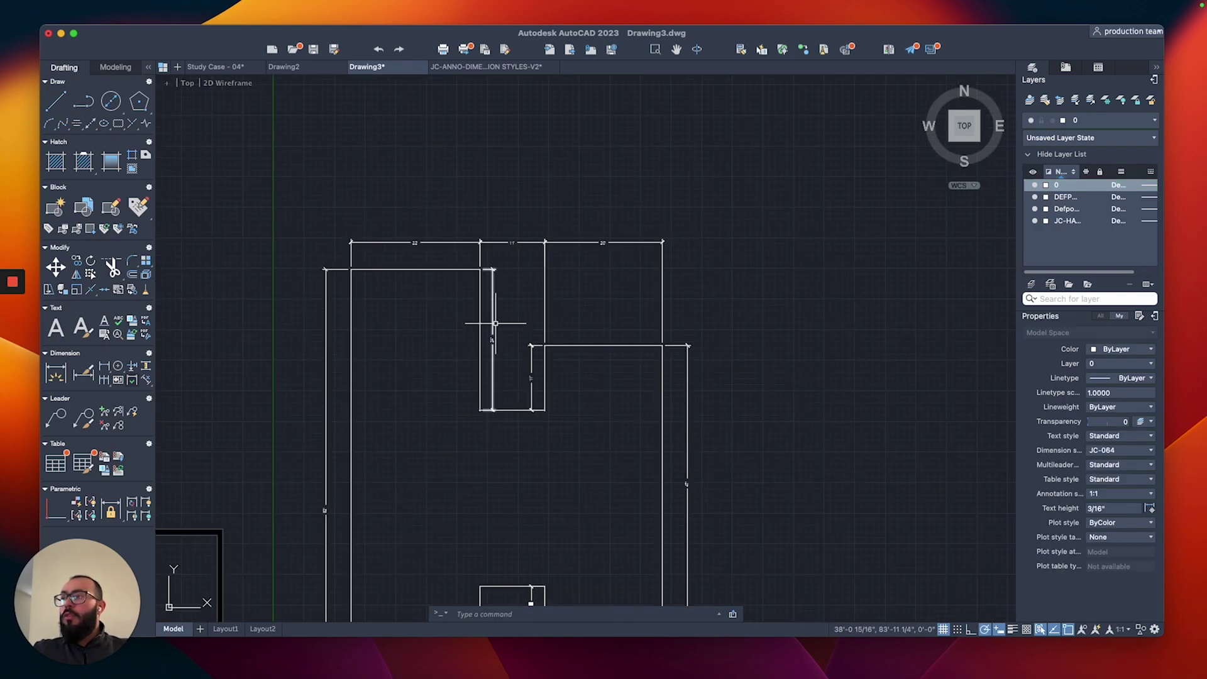
pyautogui.scroll(-2, 585, 314)
pyautogui.scroll(2, 639, 481)
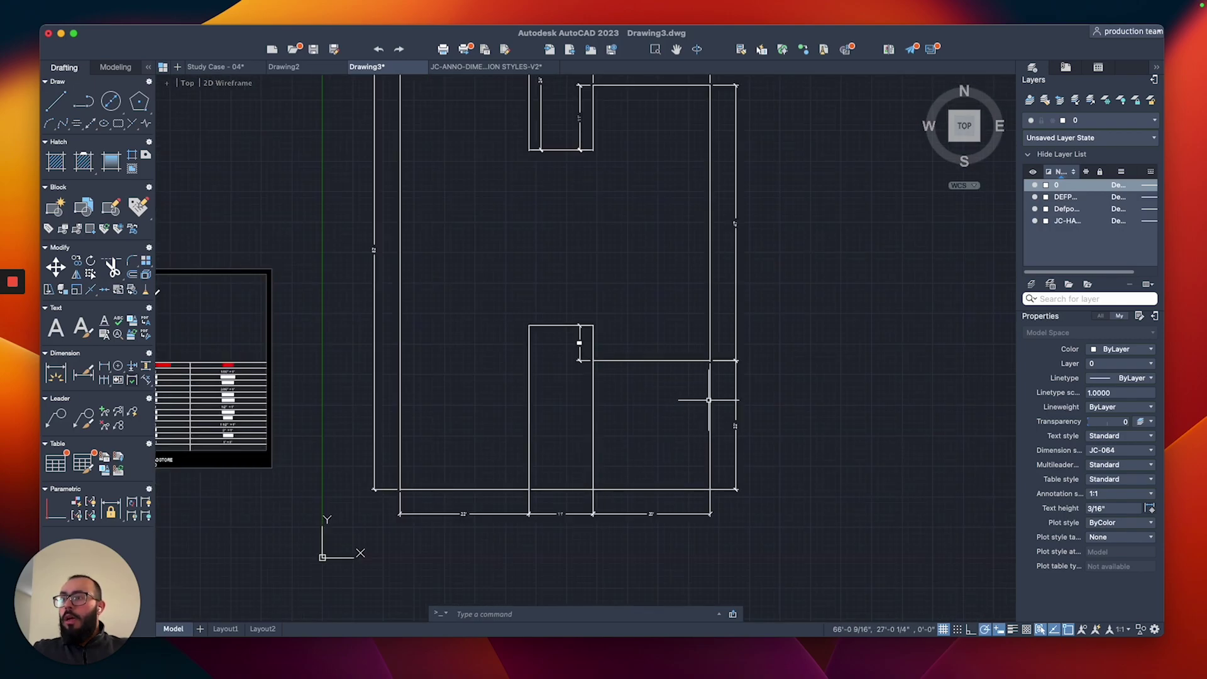
# Shorten the bottom 20' dimension's right and left extension lines to the floor plan outline.
pyautogui.moveTo(709, 400); pyautogui.dragTo(689, 417)
pyautogui.scroll(2, 650, 432)
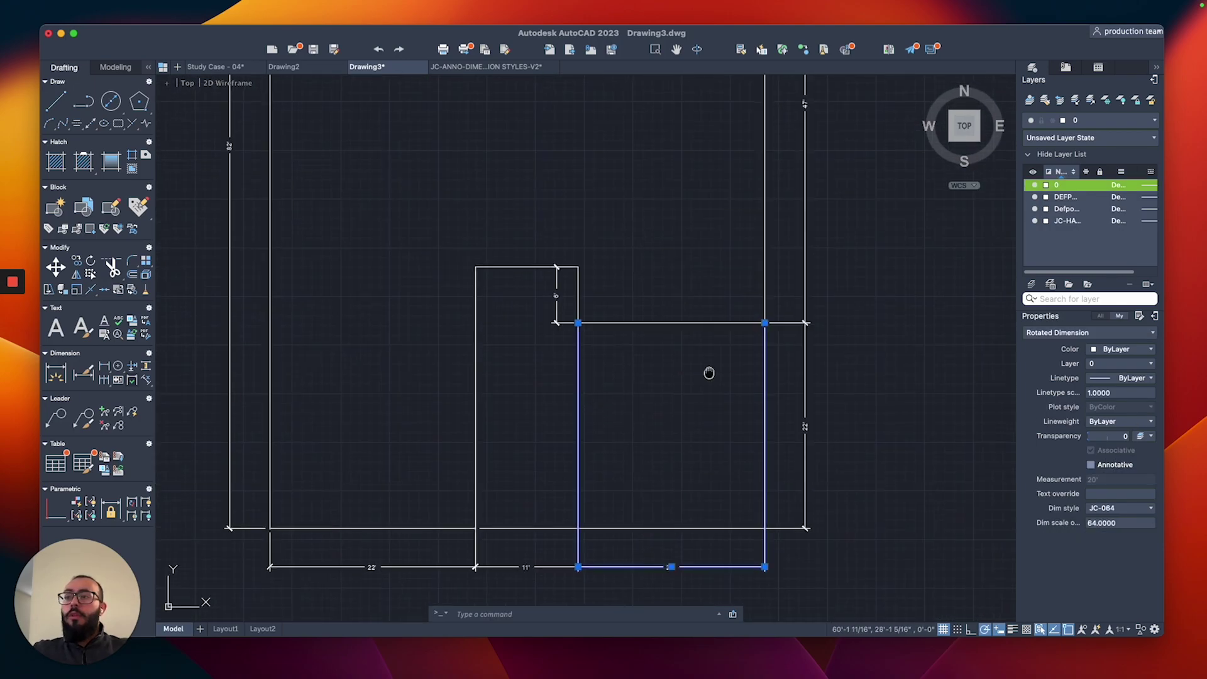
pyautogui.moveTo(710, 373); pyautogui.dragTo(755, 322, button='middle')
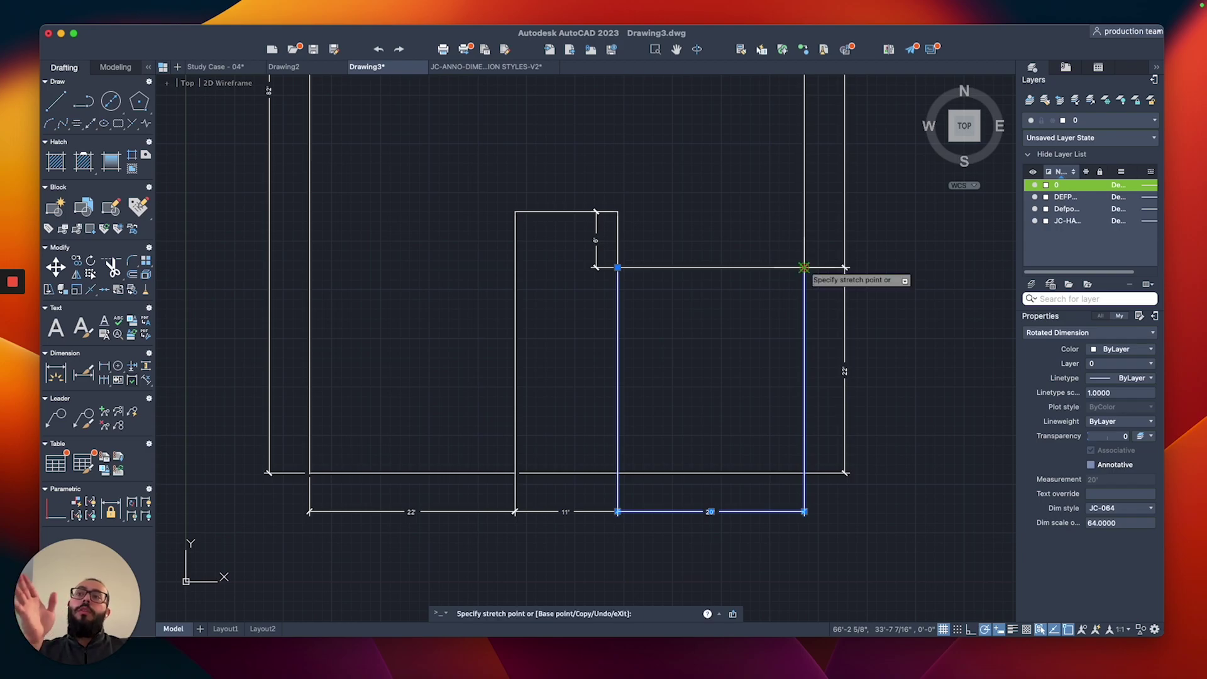
pyautogui.click(804, 472)
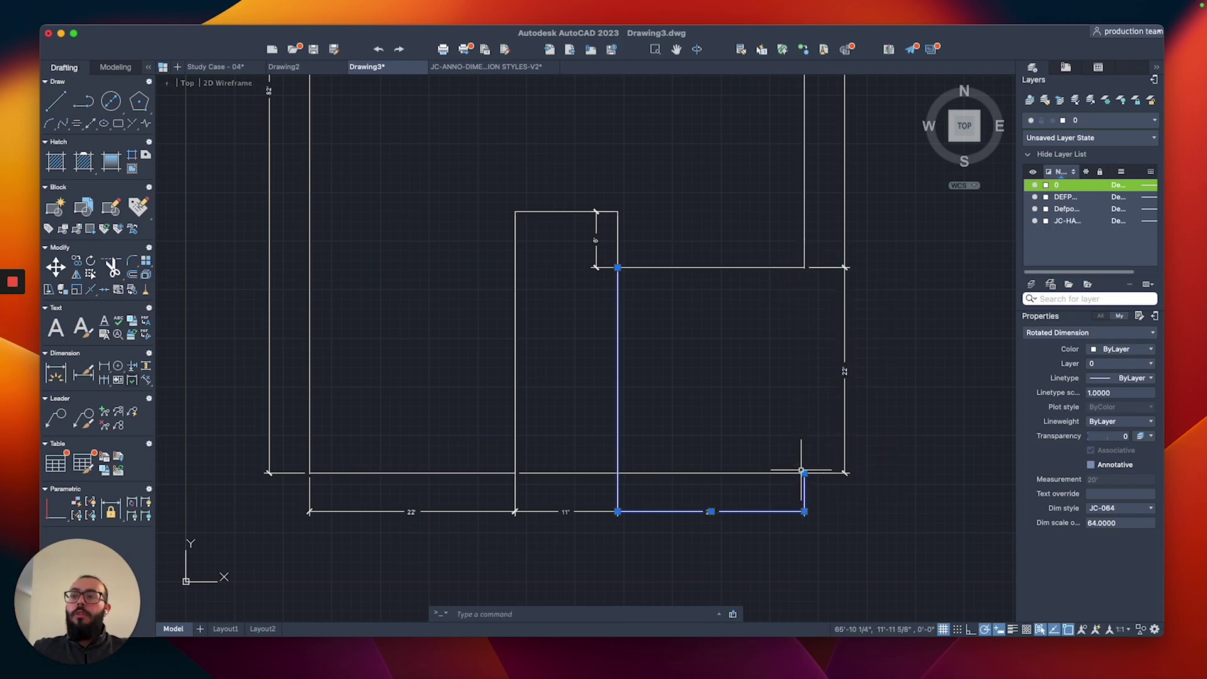
pyautogui.click(619, 325)
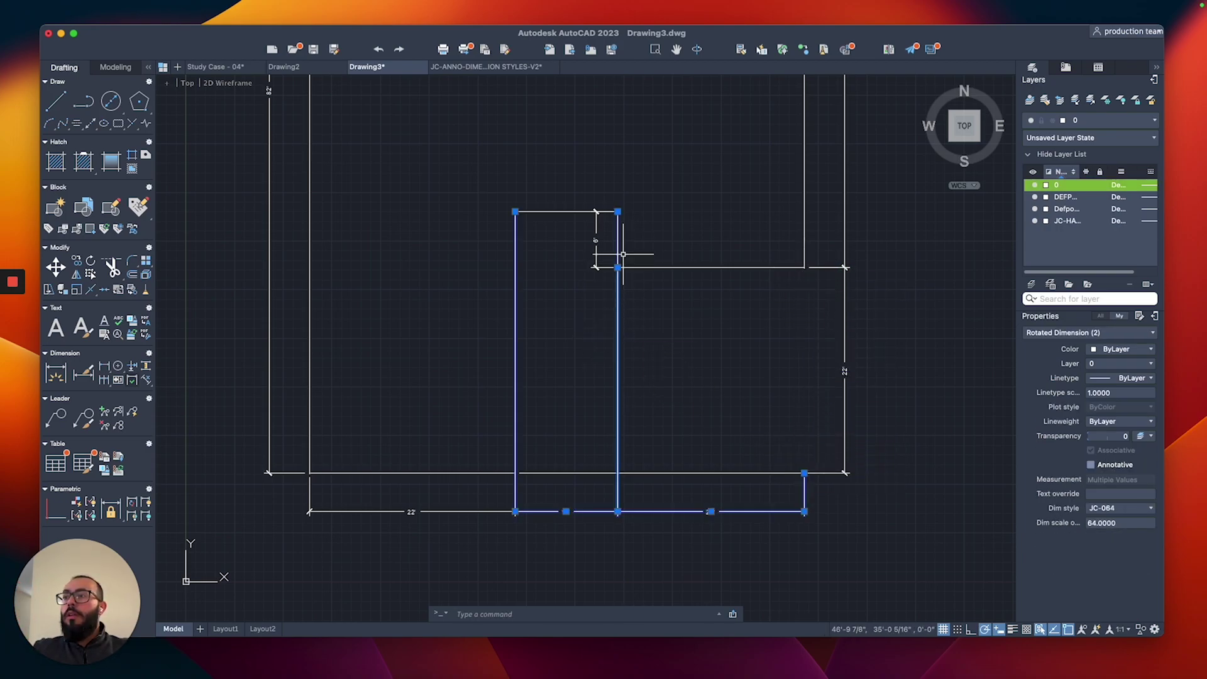
pyautogui.click(619, 213)
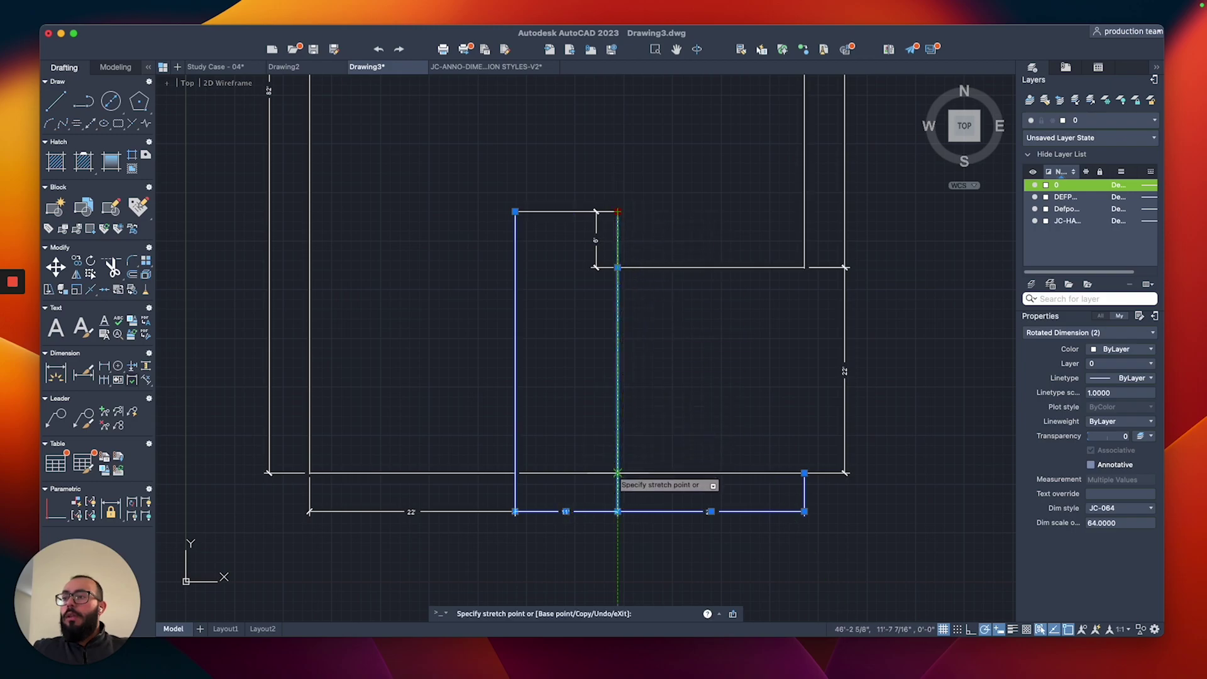
pyautogui.press('Escape')
pyautogui.click(616, 297)
pyautogui.click(618, 268)
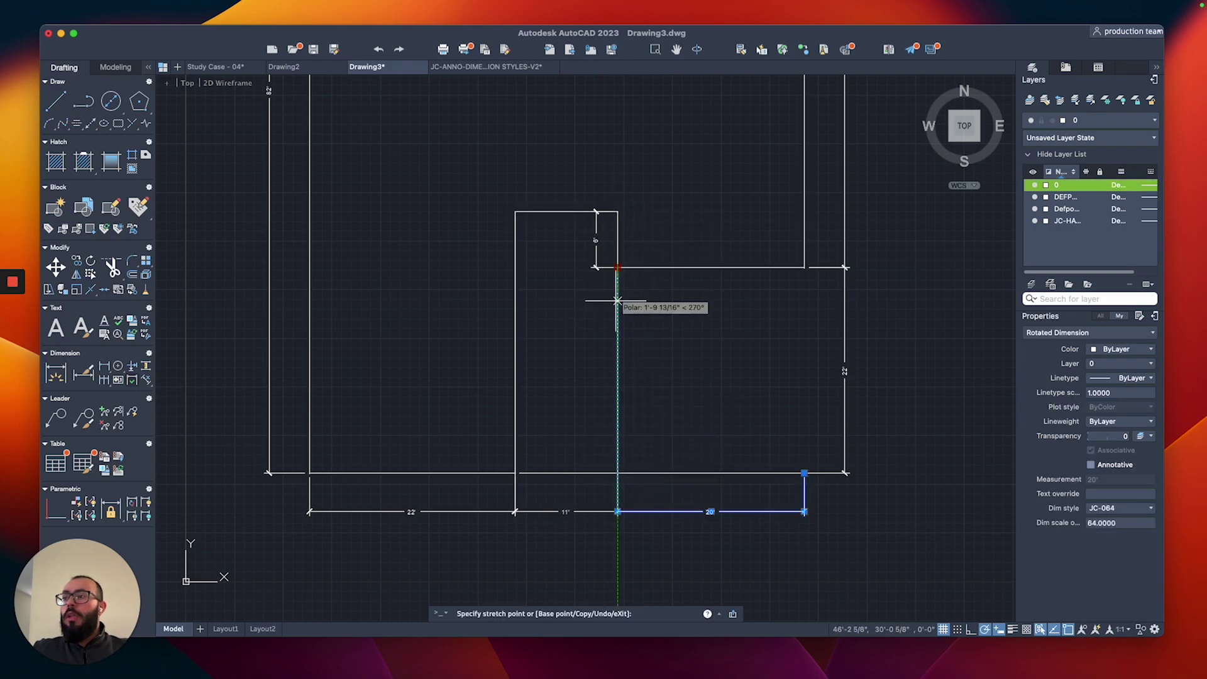
pyautogui.click(618, 475)
# Trim the right 22' dimension's lower extension line back to the wall.
pyautogui.click(587, 466)
pyautogui.click(523, 476)
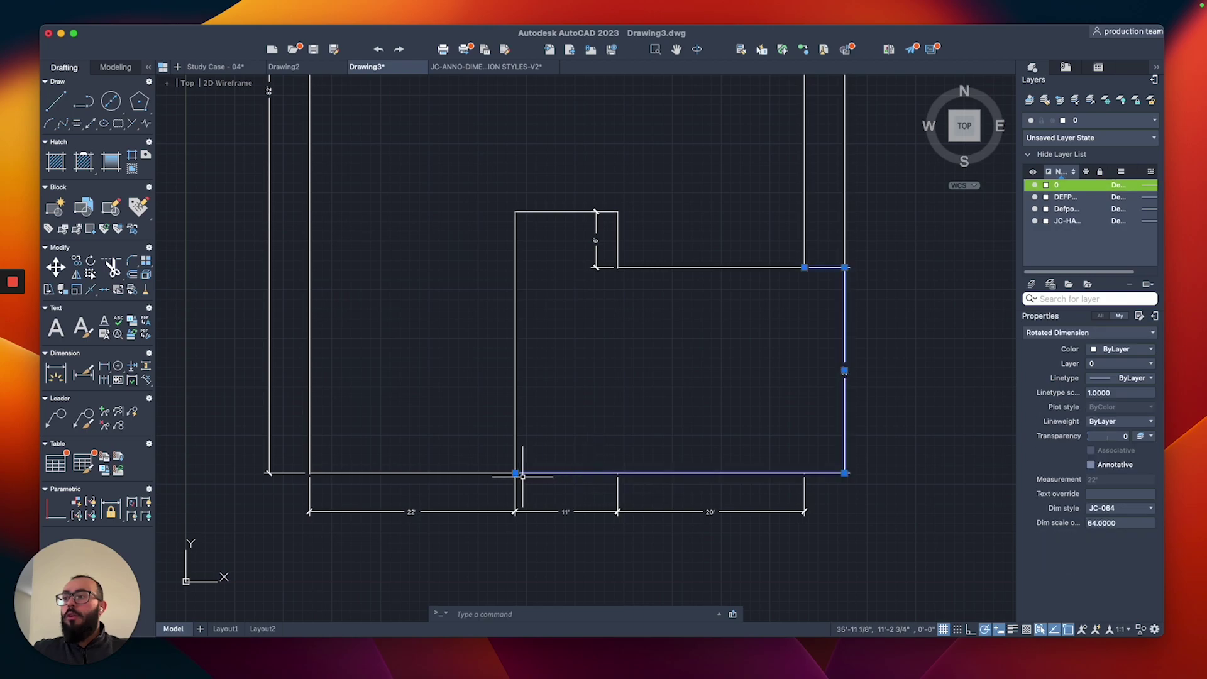
pyautogui.click(804, 473)
pyautogui.press('Escape')
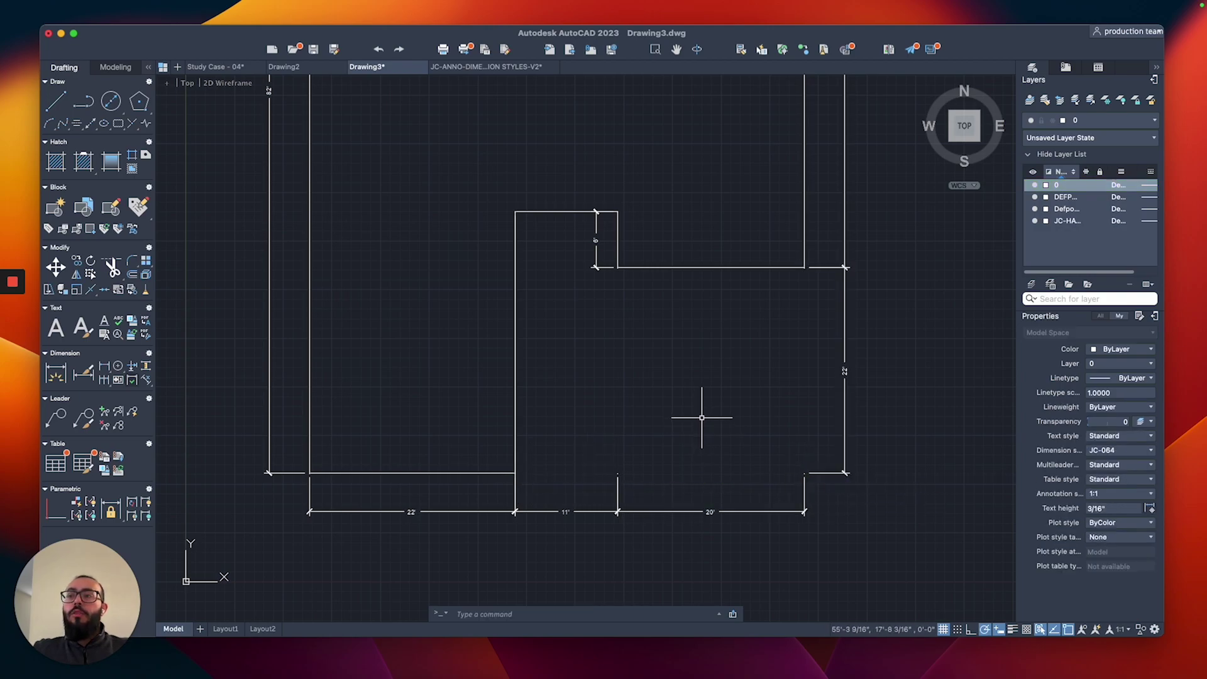
pyautogui.scroll(-4, 698, 403)
pyautogui.scroll(5, 696, 261)
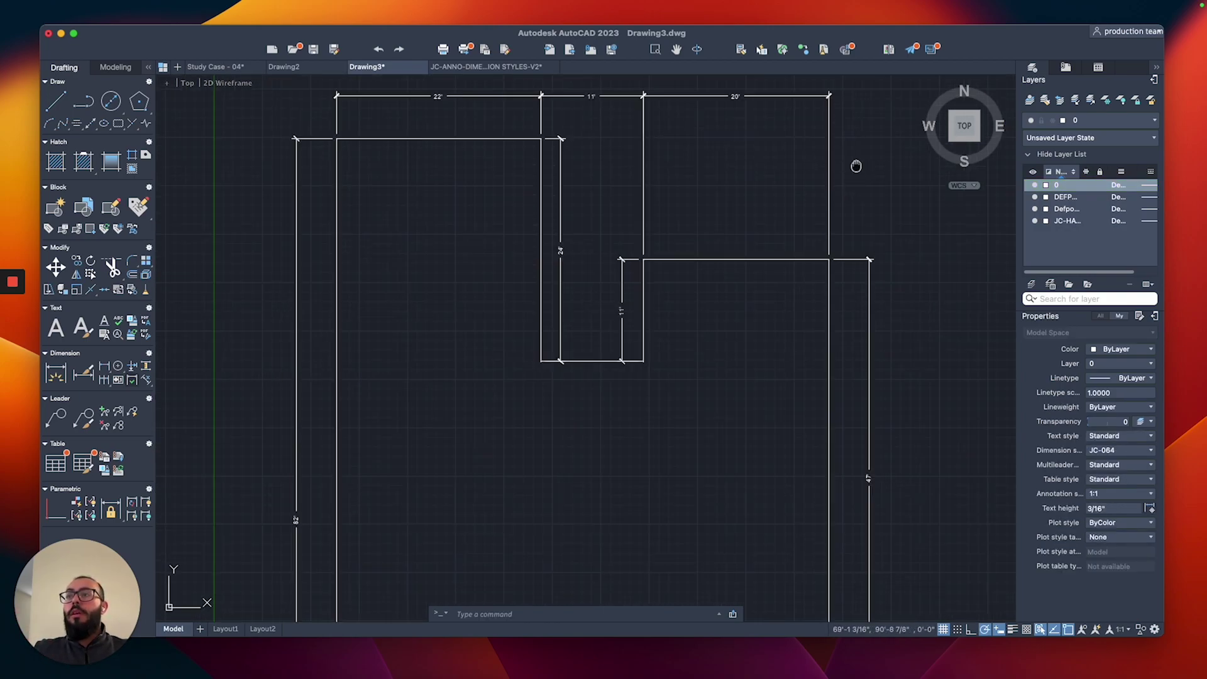
# Shorten both extension lines of the top 20' dimension to the outline.
pyautogui.click(829, 255)
pyautogui.click(761, 290)
pyautogui.click(801, 348)
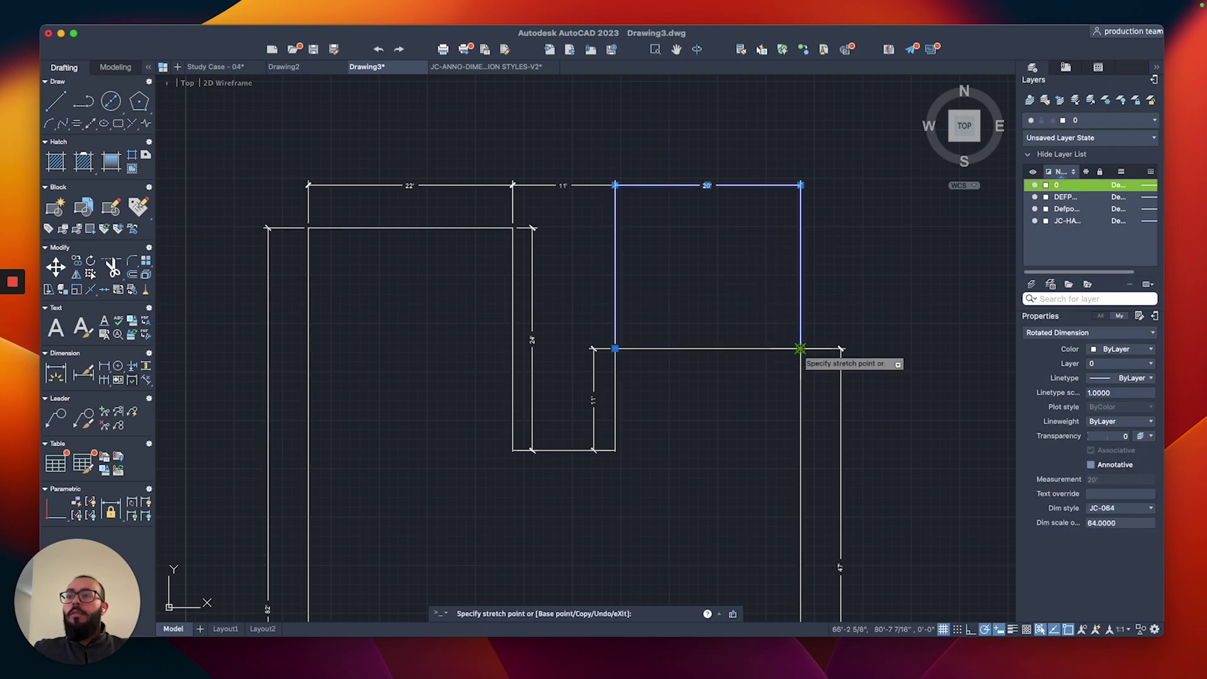
pyautogui.click(800, 229)
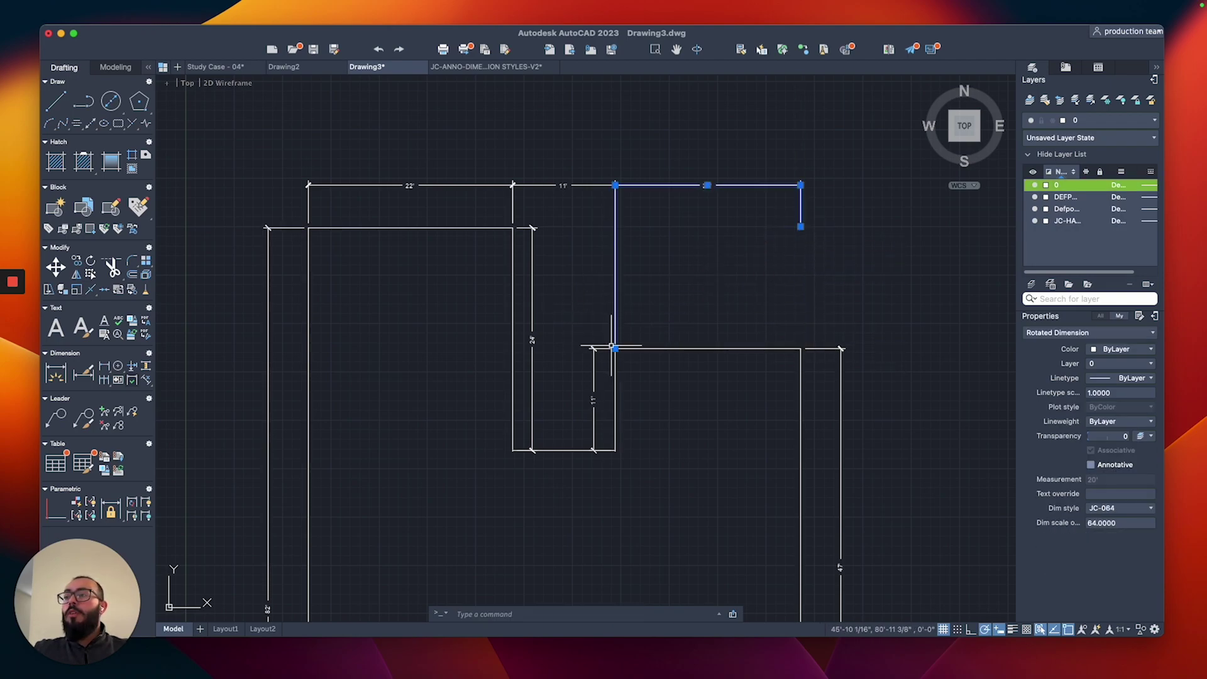
pyautogui.click(615, 228)
pyautogui.press('Escape')
pyautogui.scroll(-6, 564, 321)
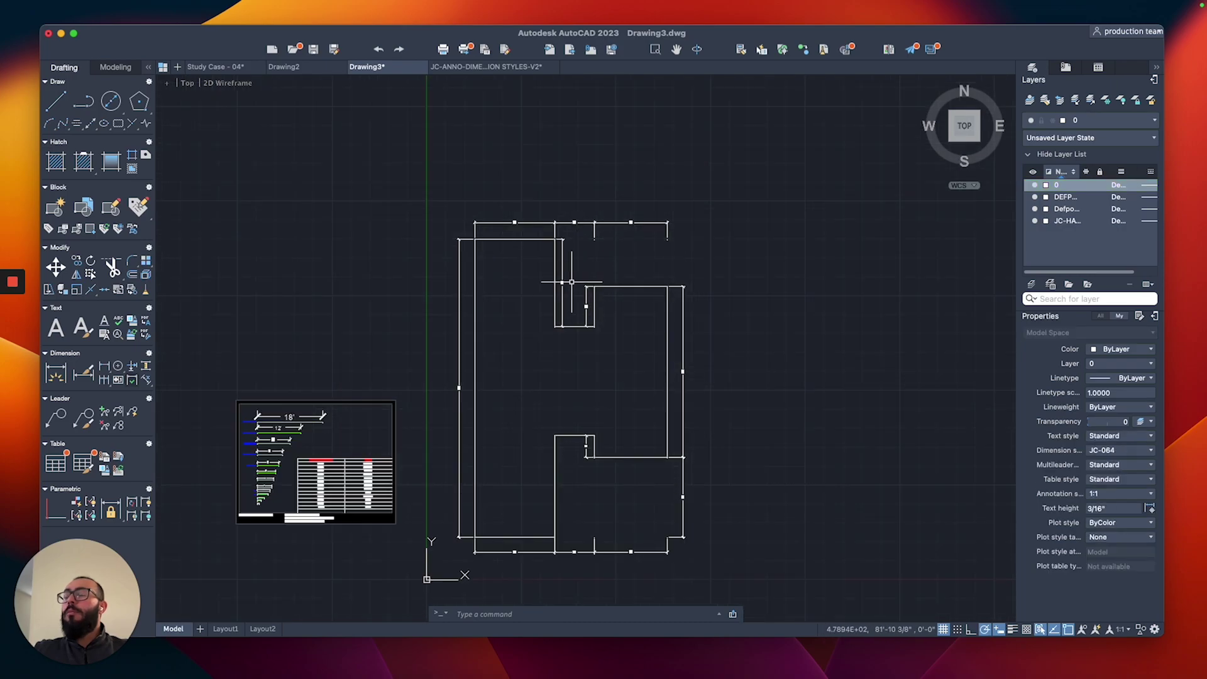
pyautogui.scroll(3, 563, 321)
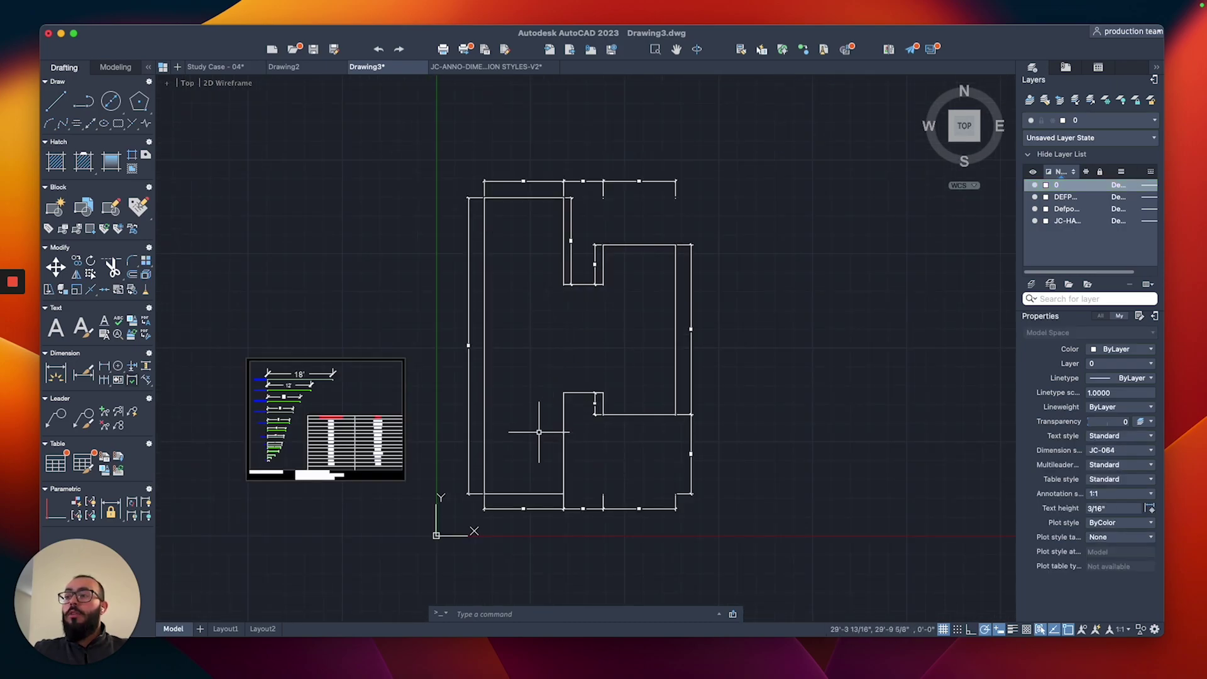
# Pull the shared extension line of the bottom 22' and 11' dimensions down to the outline.
pyautogui.moveTo(525, 423); pyautogui.dragTo(564, 436, button='middle')
pyautogui.scroll(3, 584, 523)
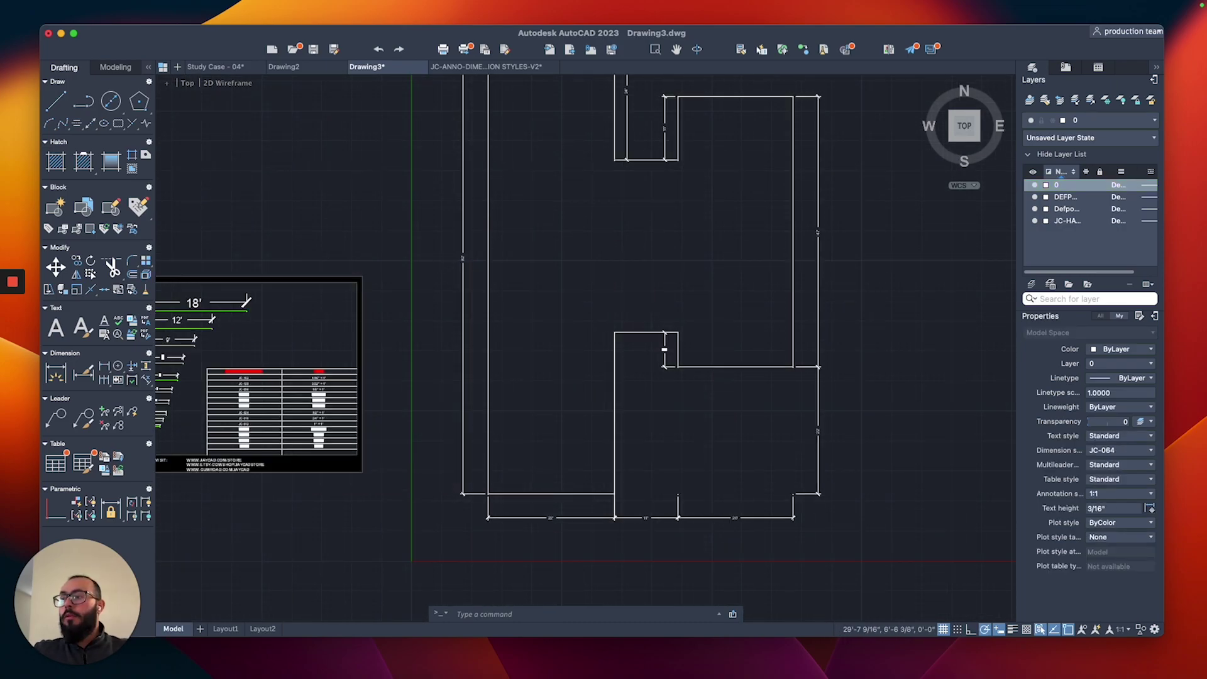
pyautogui.scroll(4, 591, 497)
pyautogui.moveTo(652, 526); pyautogui.dragTo(639, 493)
pyautogui.scroll(-2, 639, 493)
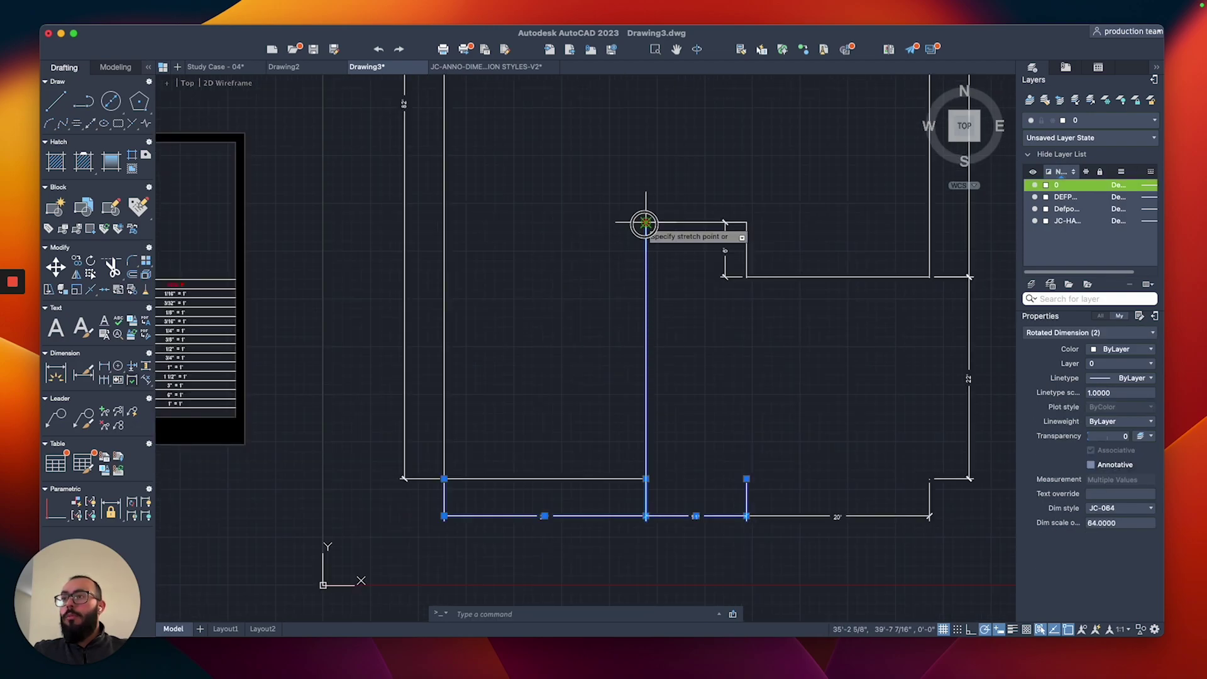
pyautogui.click(647, 485)
pyautogui.press('Escape')
pyautogui.scroll(-5, 605, 427)
pyautogui.scroll(2, 605, 427)
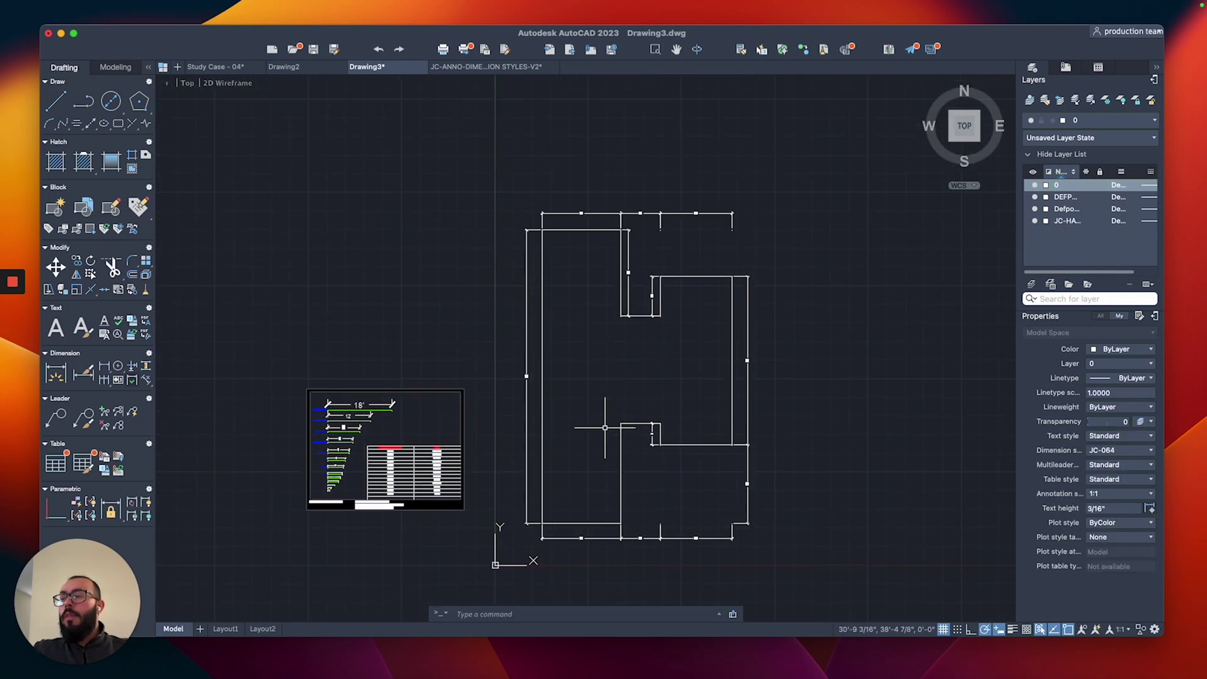